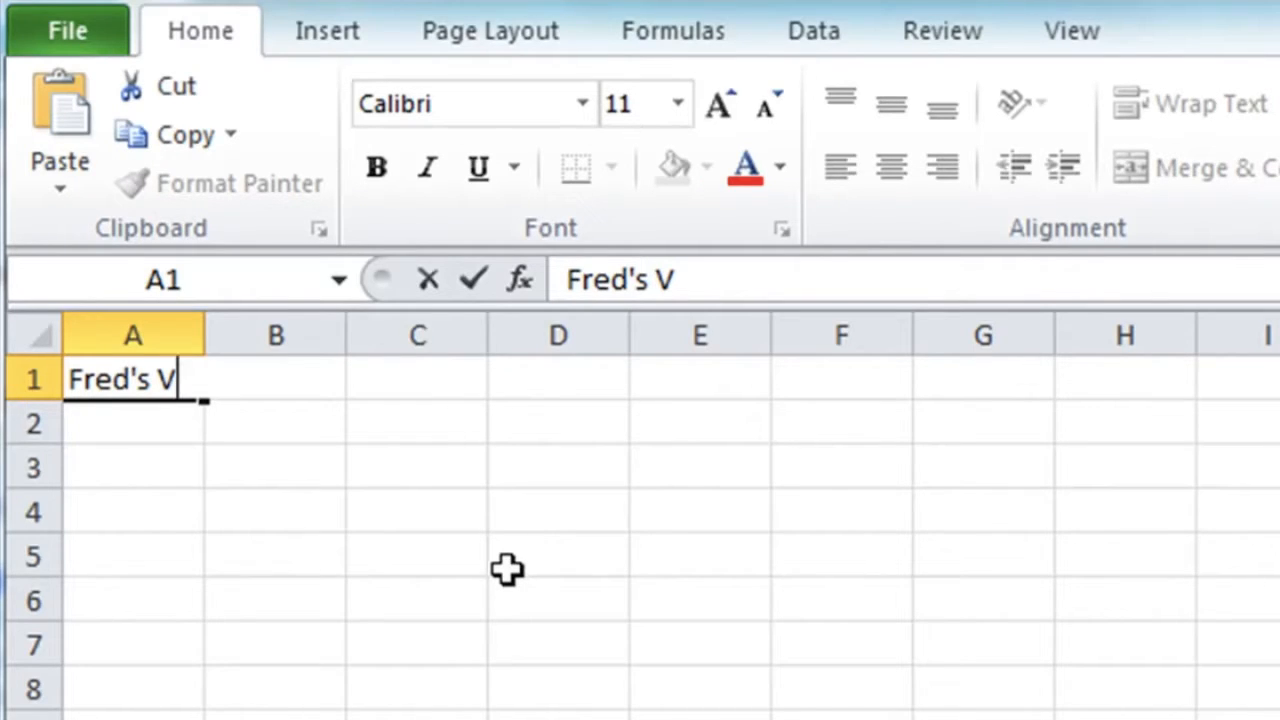
# Enter the title "Fred's Video Classics" in cell A1
pyautogui.write('ideo Classics')
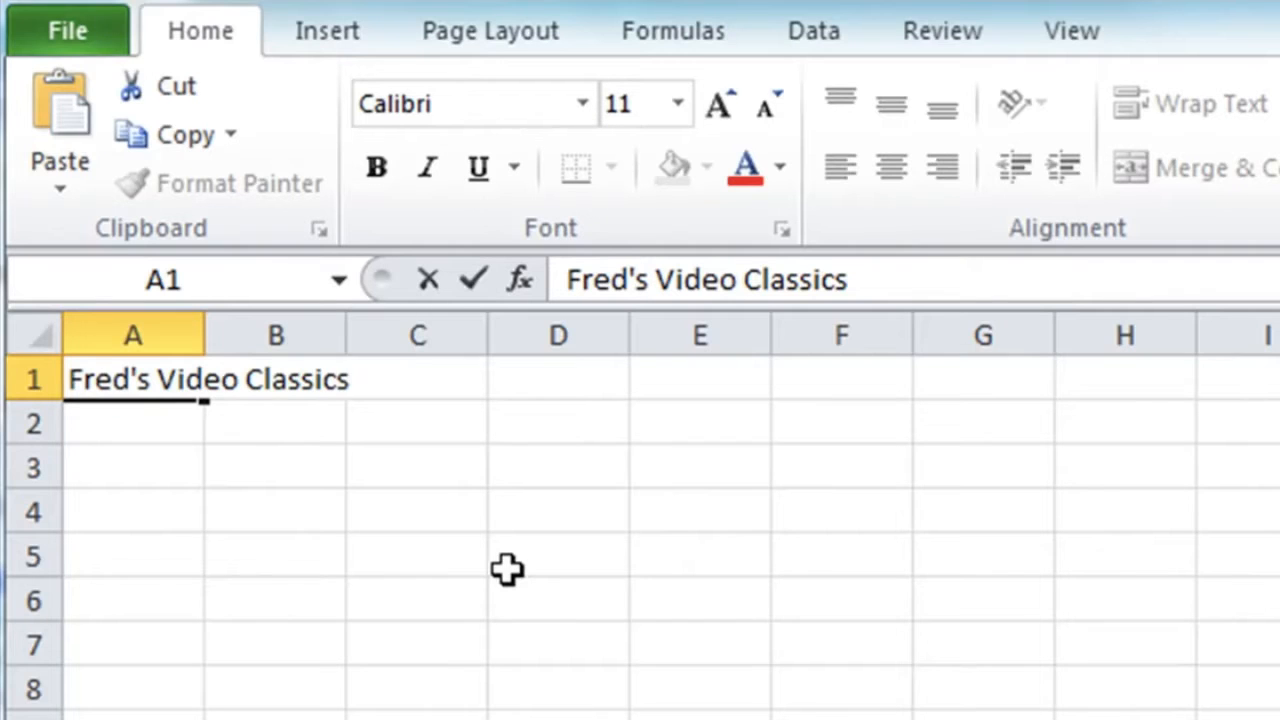
pyautogui.press('Escape')
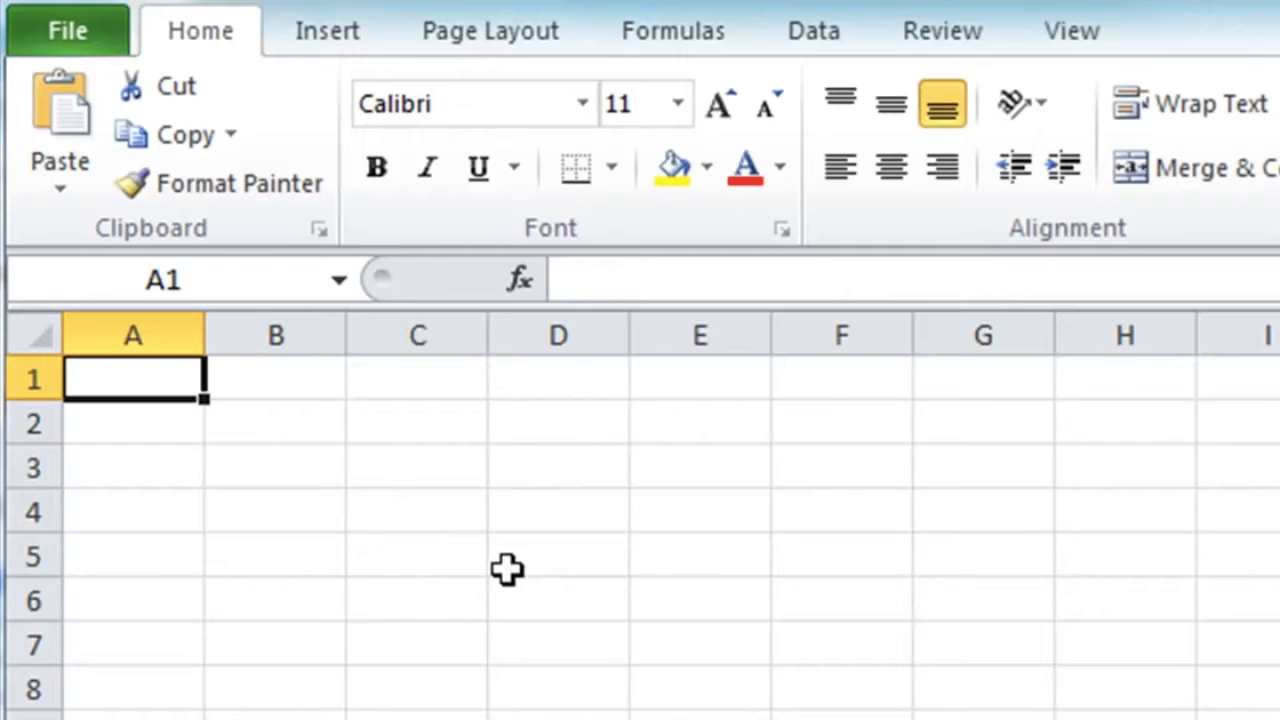
pyautogui.write('Ff')
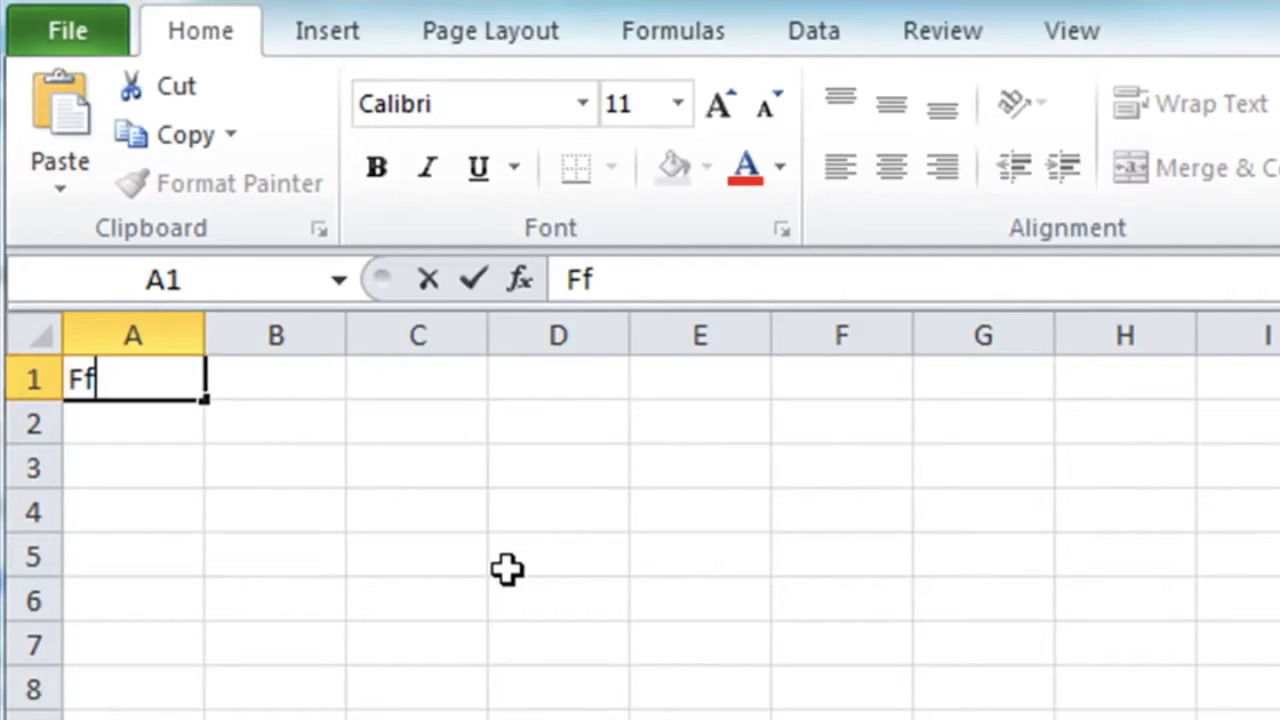
pyautogui.press('BackSpace')
pyautogui.write("red's ")
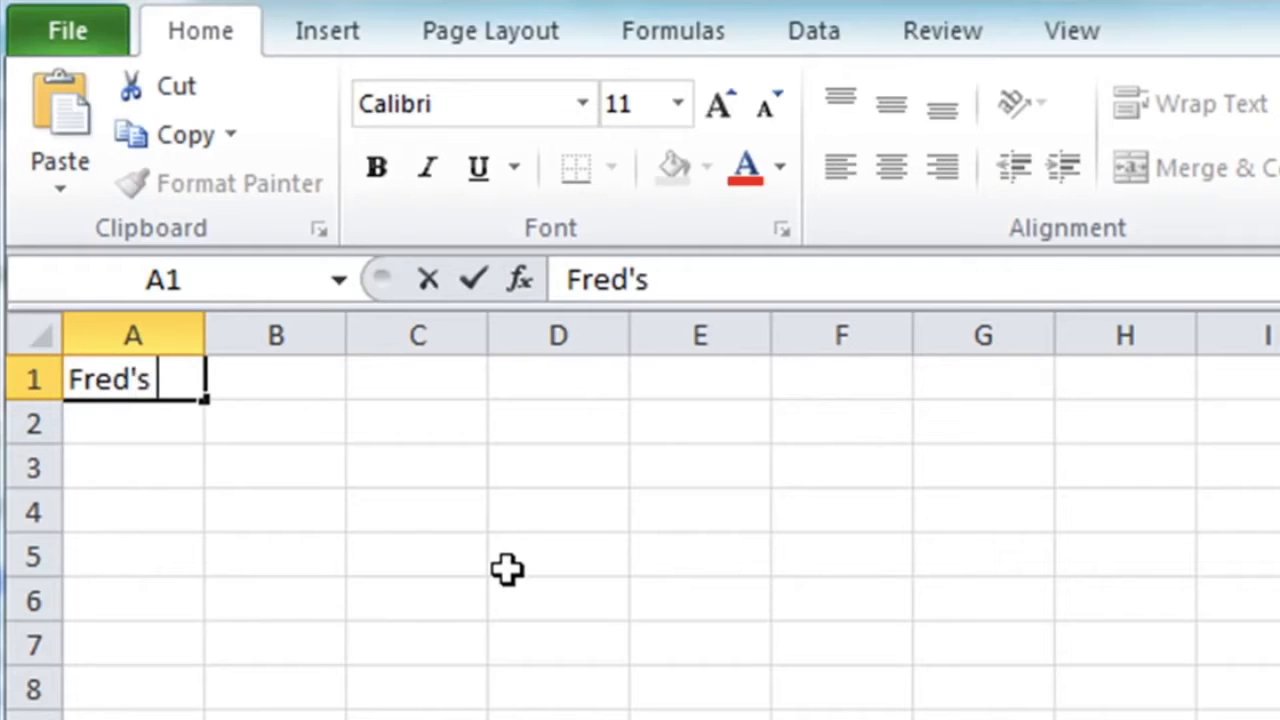
pyautogui.write('Video Classics')
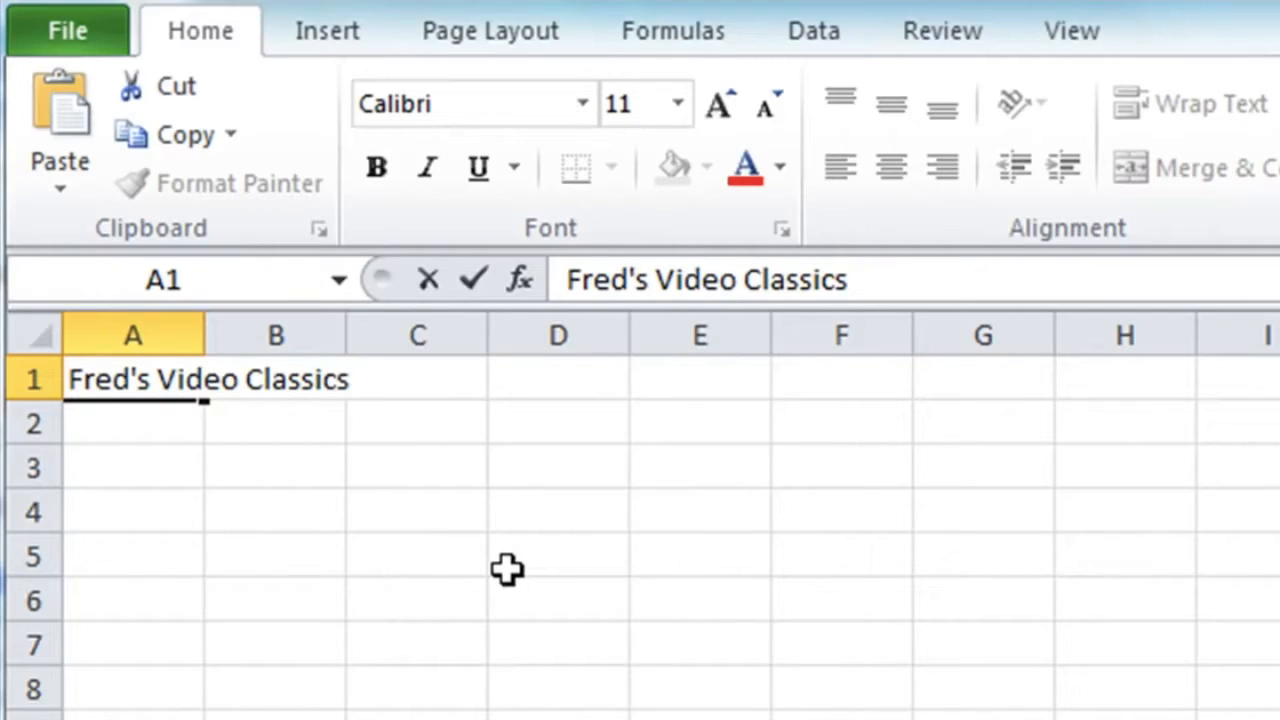
pyautogui.press('Return')
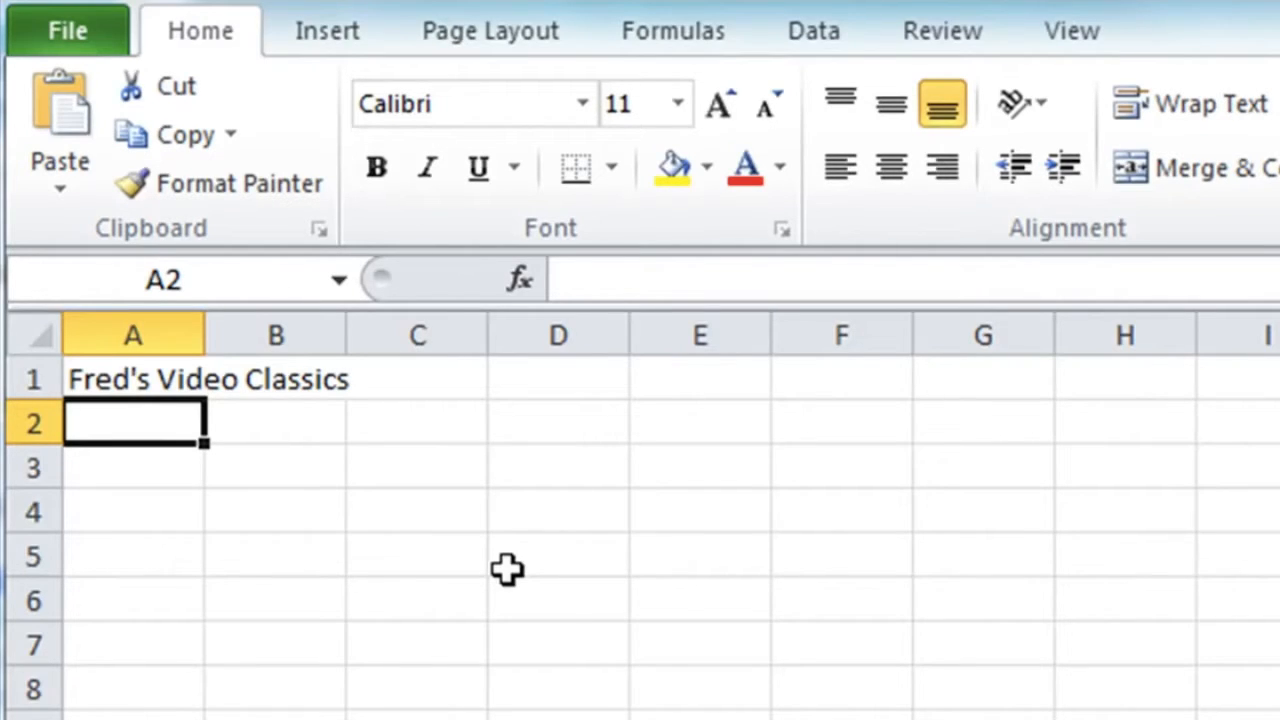
# Delete the letters "Vid" from the title in cell A1 and re-enter them in the same place
pyautogui.press('Up')
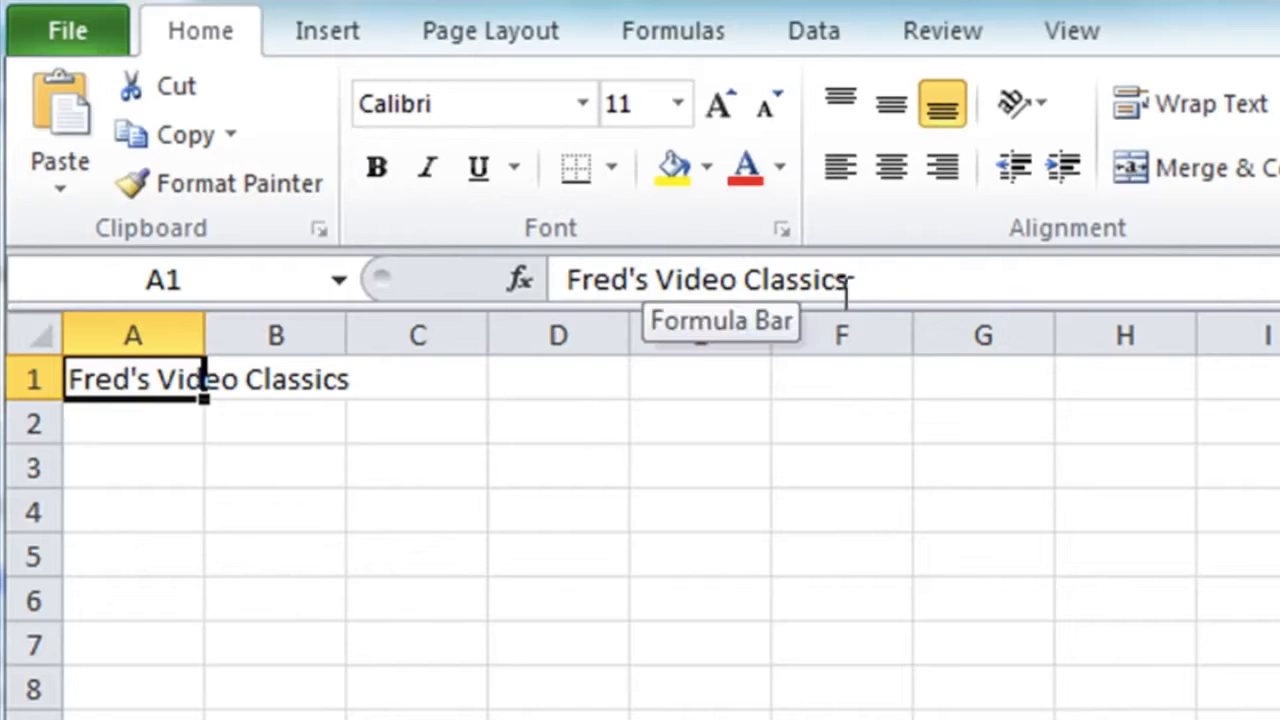
pyautogui.click(920, 280)
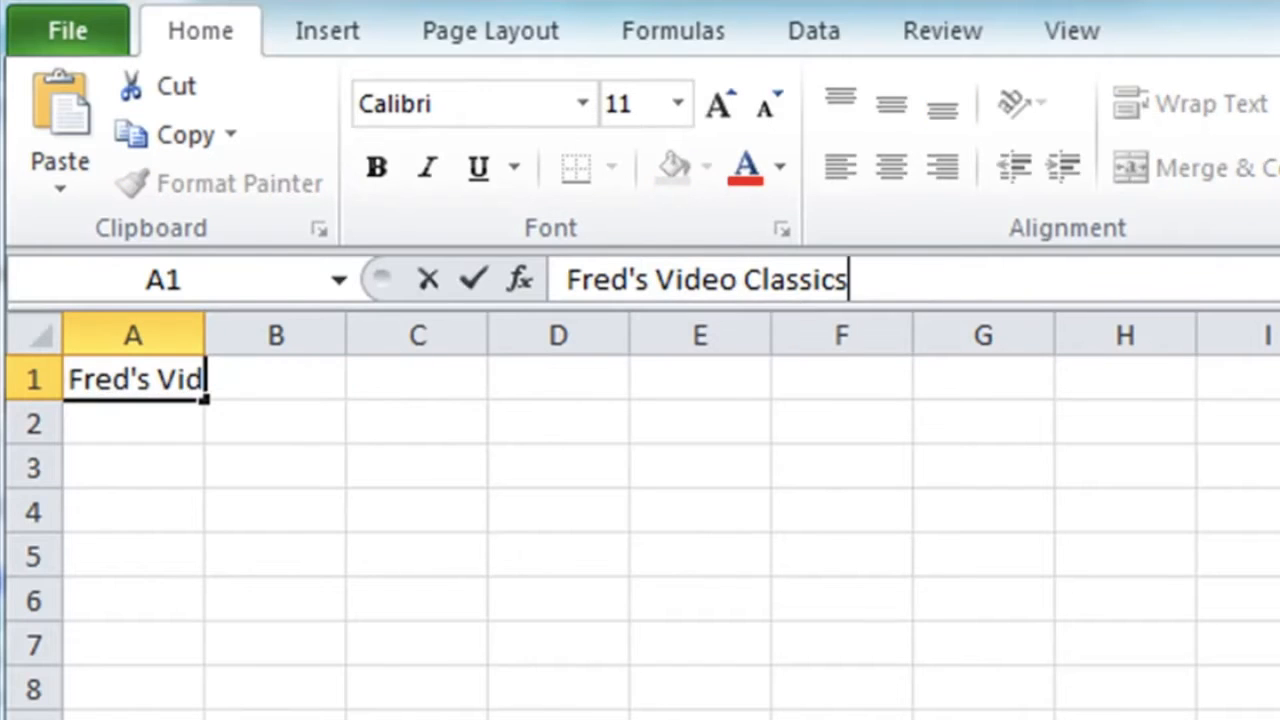
pyautogui.press('Left')
pyautogui.press('Left')
pyautogui.press('Left')
pyautogui.press('Left')
pyautogui.press('Left')
pyautogui.press('Left')
pyautogui.press('Left')
pyautogui.press('Left')
pyautogui.press('Left')
pyautogui.press('Left')
pyautogui.press('Left')
pyautogui.press('Left')
pyautogui.press('Left')
pyautogui.press('Left')
pyautogui.press('Delete')
pyautogui.press('Delete')
pyautogui.press('Delete')
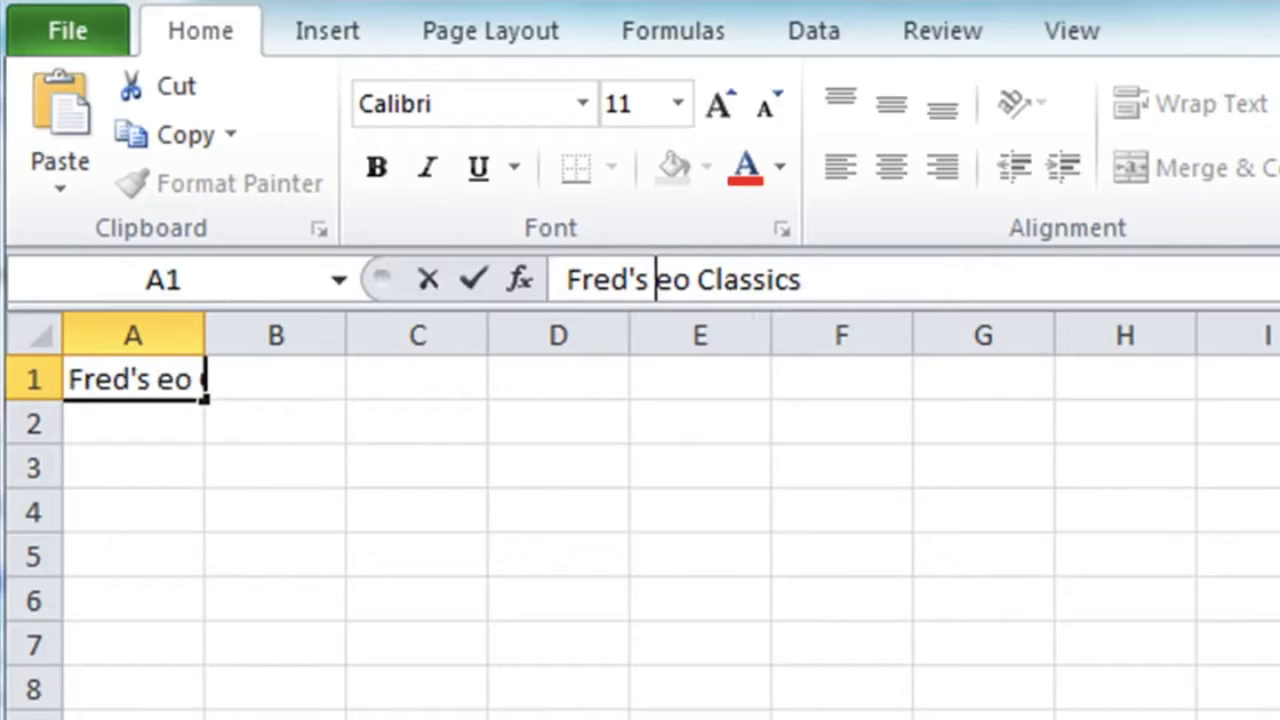
pyautogui.write('Vid')
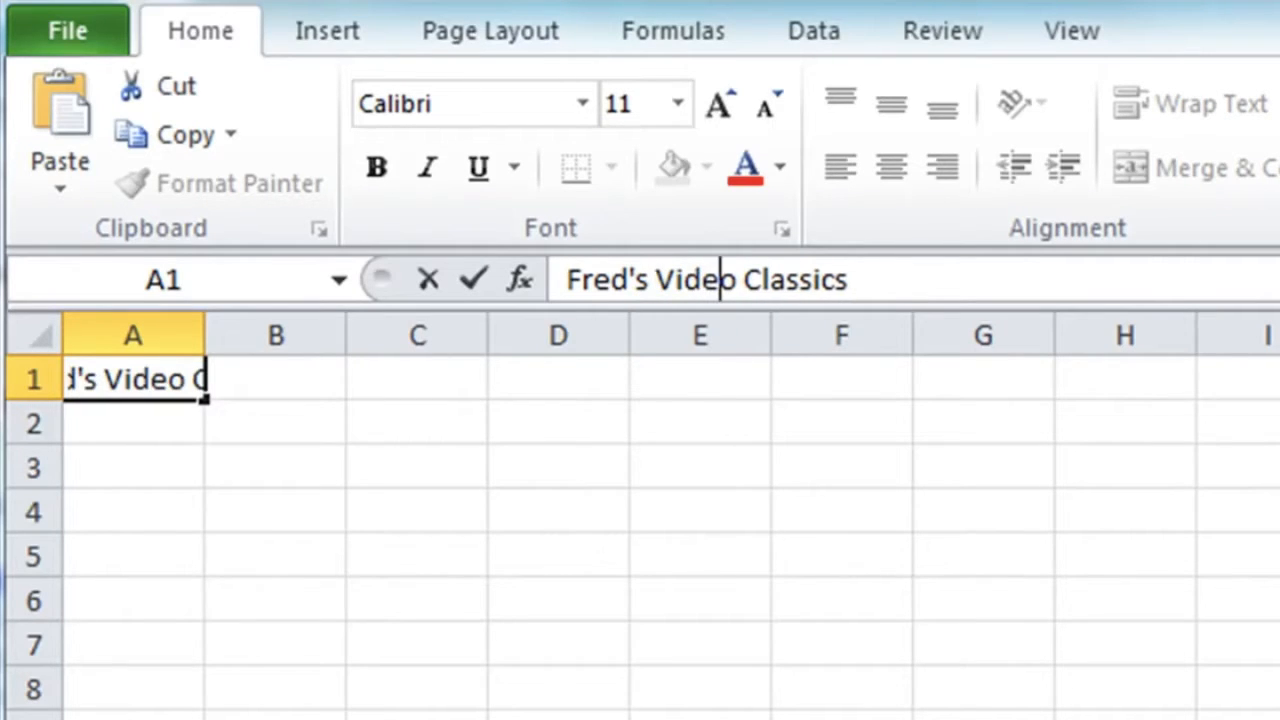
pyautogui.press('Return')
pyautogui.click(133, 379)
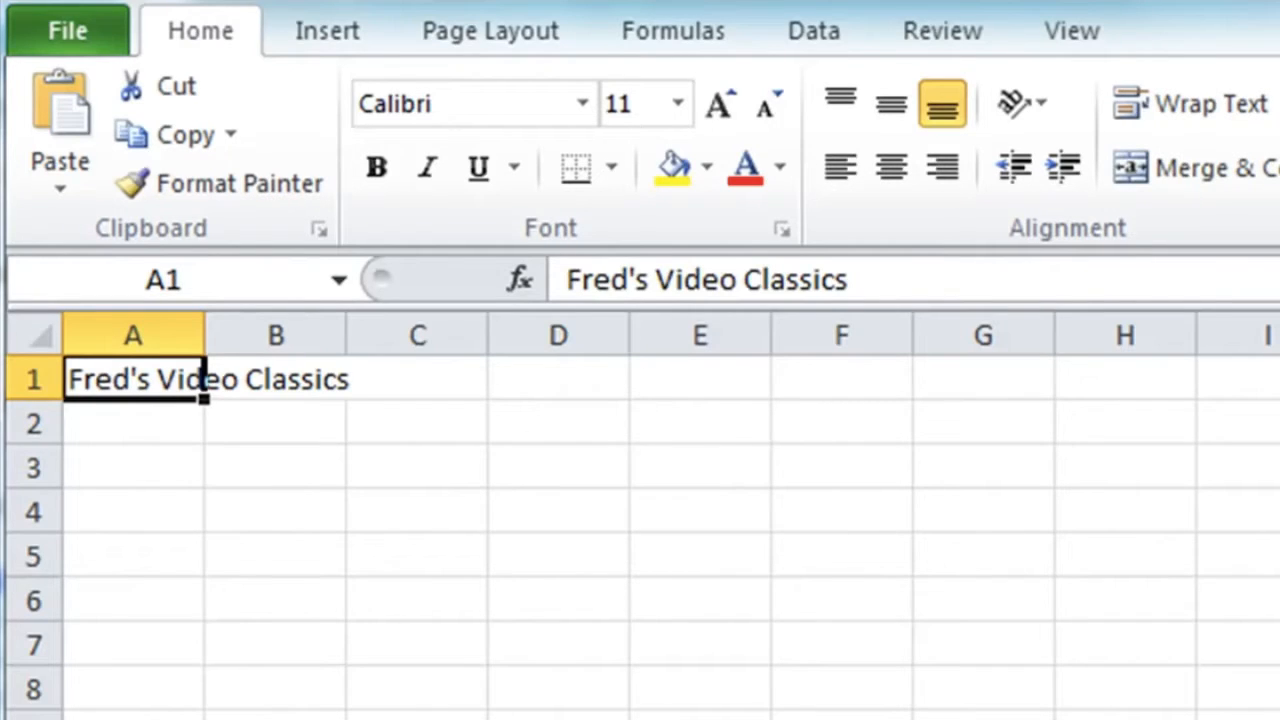
pyautogui.press('F2')
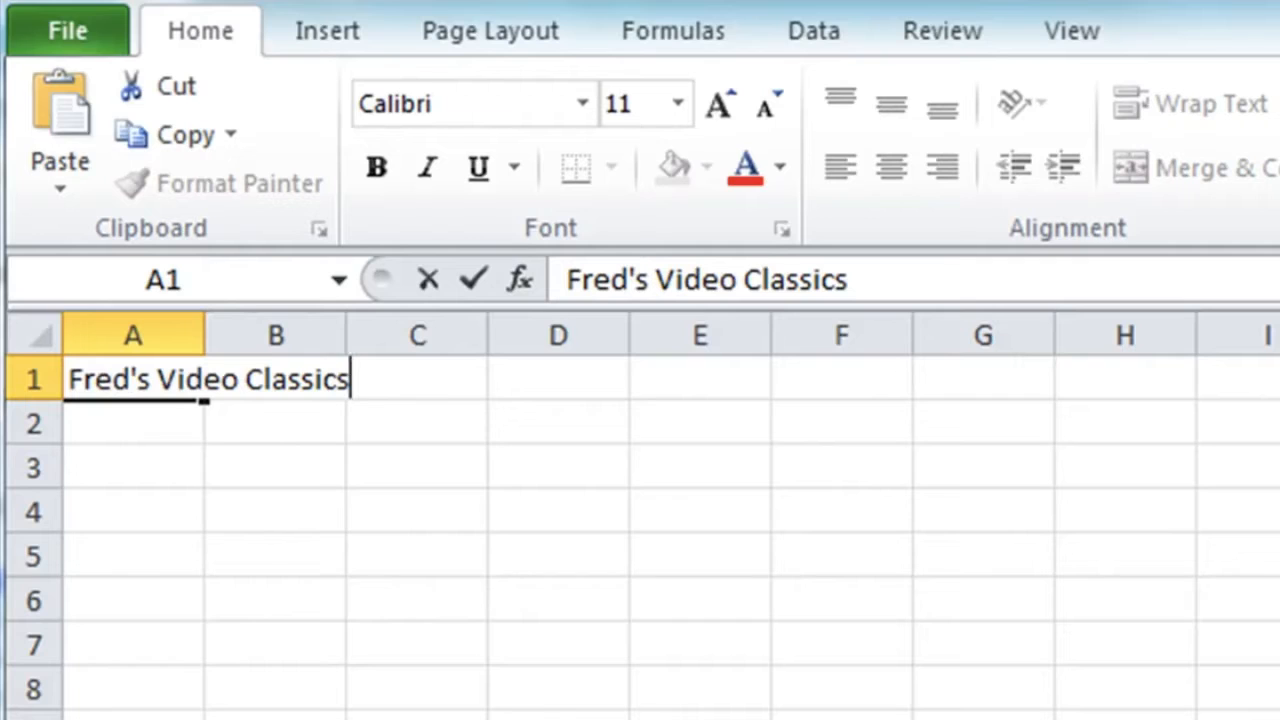
pyautogui.press('Left')
pyautogui.press('Left')
pyautogui.press('Left')
pyautogui.press('Left')
pyautogui.press('Left')
pyautogui.press('Left')
pyautogui.press('Left')
pyautogui.press('Left')
pyautogui.press('Left')
pyautogui.press('Left')
pyautogui.press('Left')
pyautogui.press('Left')
pyautogui.press('Left')
pyautogui.press('Left')
pyautogui.press('Escape')
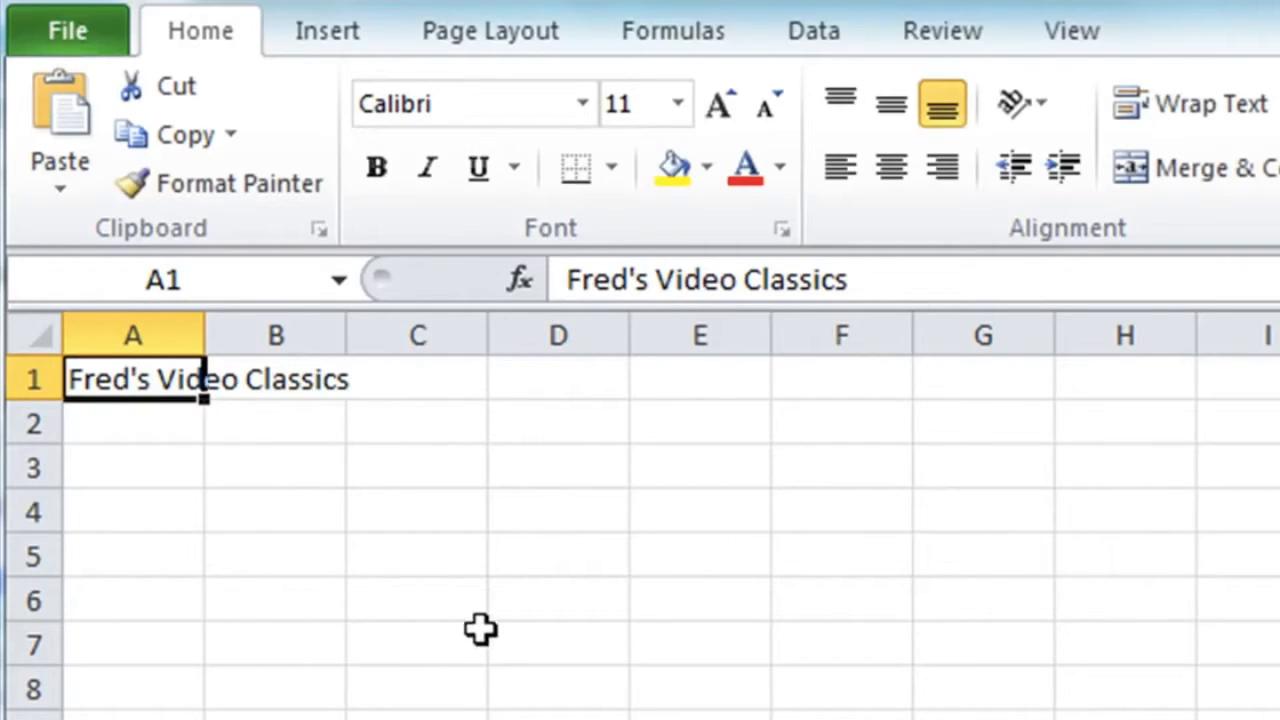
pyautogui.doubleClick(136, 379)
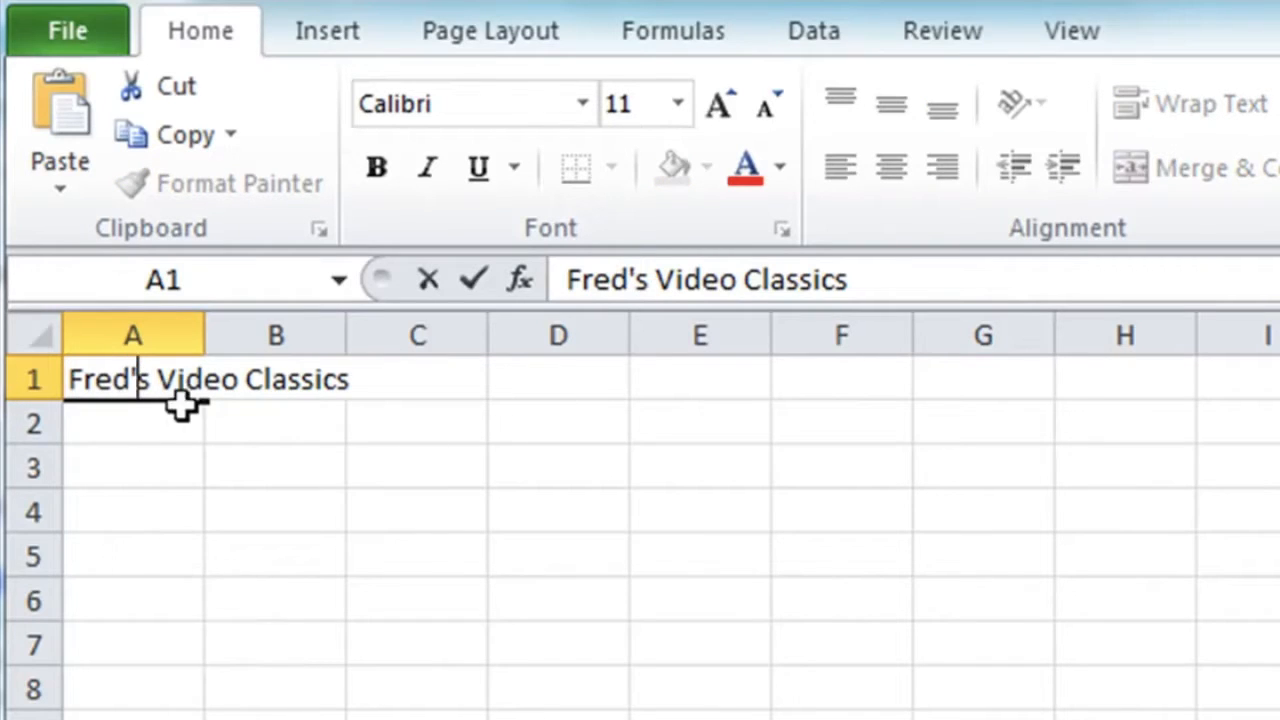
pyautogui.press('Right')
pyautogui.press('Right')
pyautogui.press('Right')
pyautogui.press('Right')
pyautogui.press('Right')
pyautogui.press('Left')
pyautogui.press('Left')
pyautogui.press('Left')
pyautogui.press('Left')
pyautogui.press('Right')
pyautogui.press('Right')
pyautogui.press('Right')
pyautogui.press('Right')
pyautogui.press('Right')
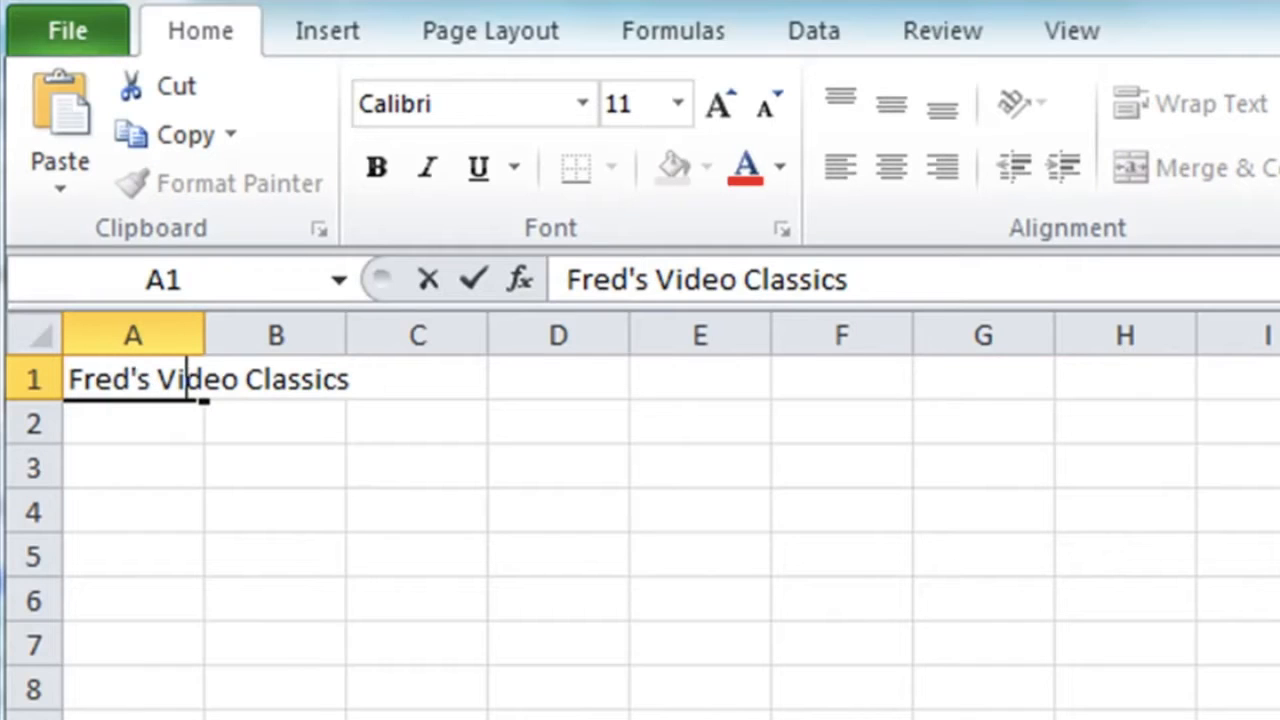
pyautogui.press('Escape')
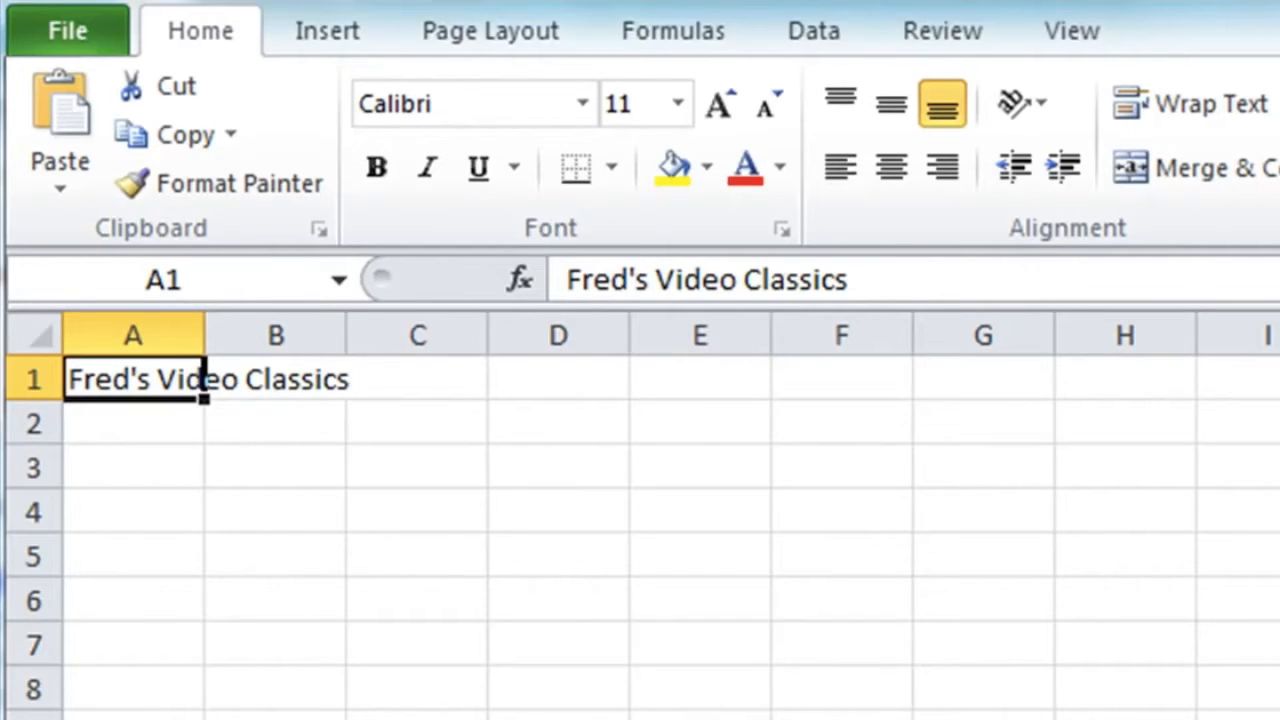
# Clear the contents of cell A1 and undo the clearing
pyautogui.press('Delete')
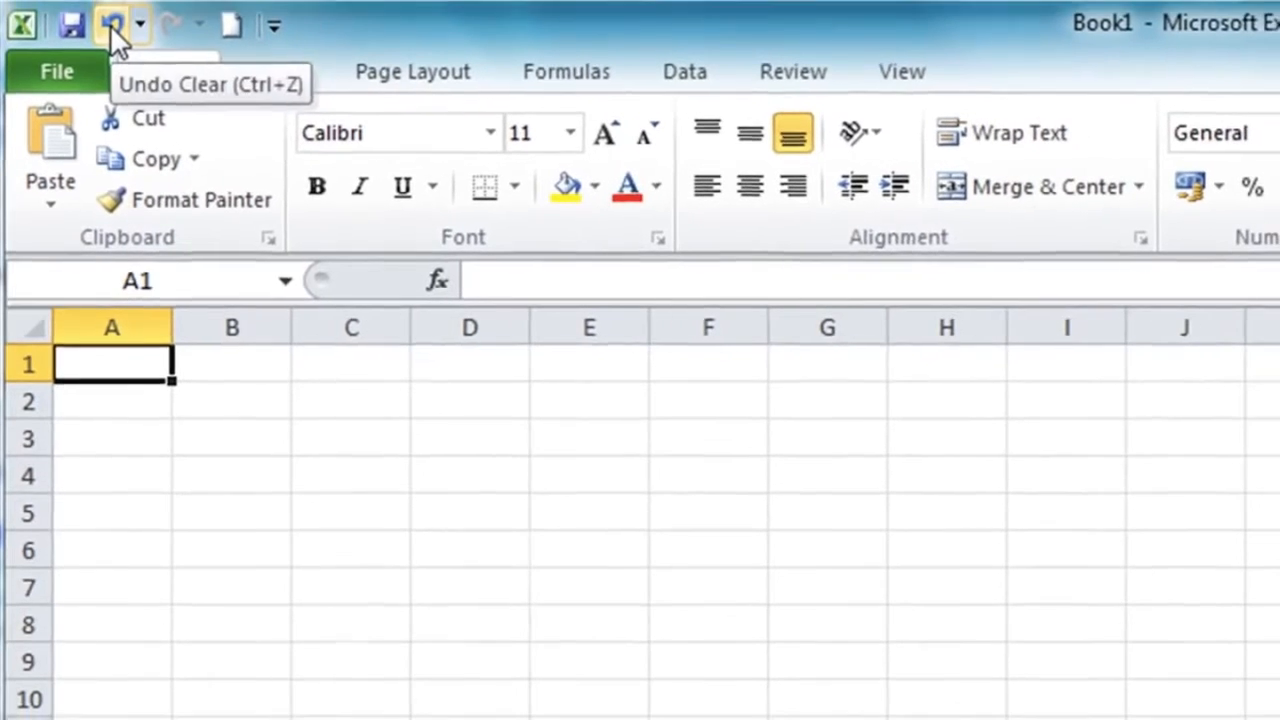
pyautogui.click(118, 12)
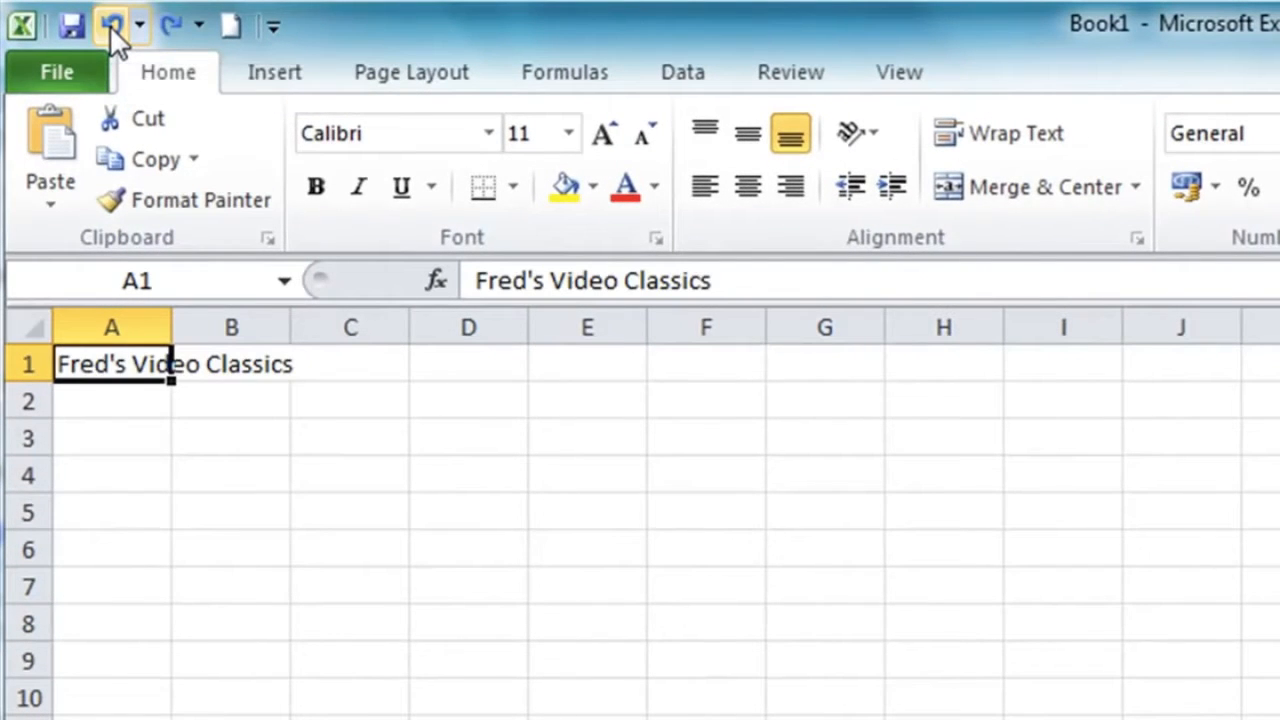
# Enter the column headings Title, Rental Price, Rentals and Income in cells A2 to D2
pyautogui.click(113, 402)
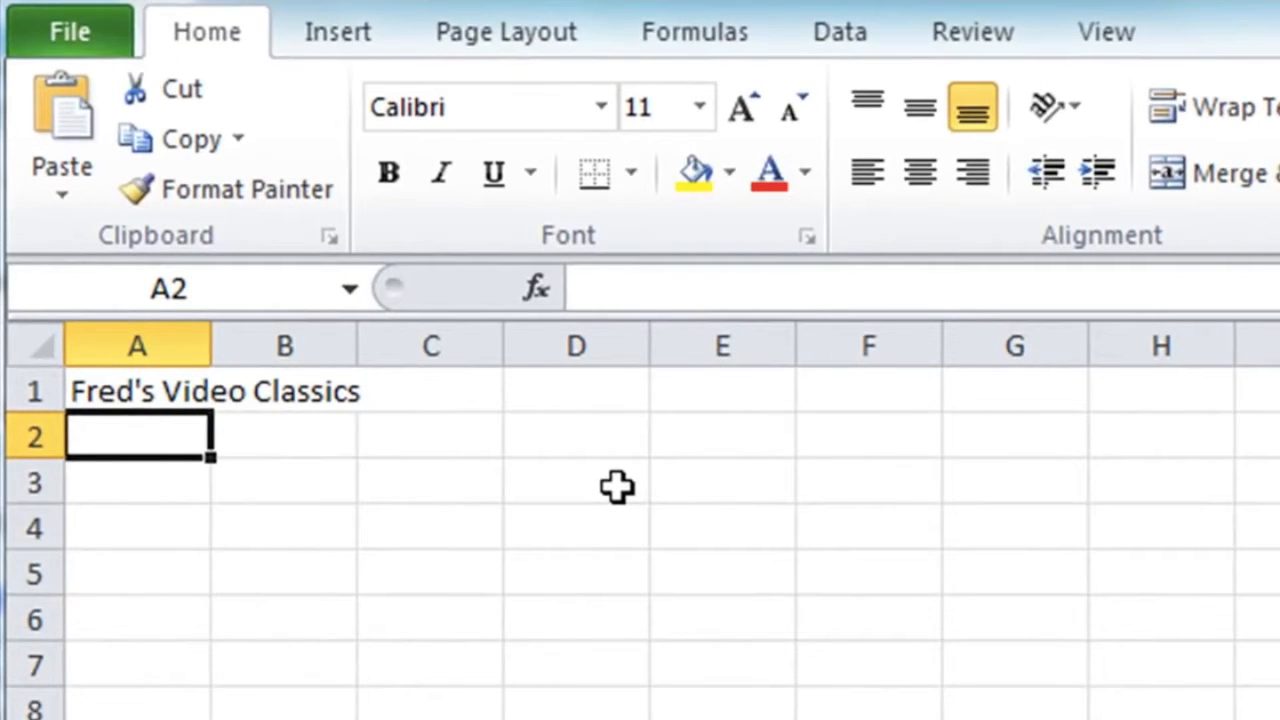
pyautogui.write('Title')
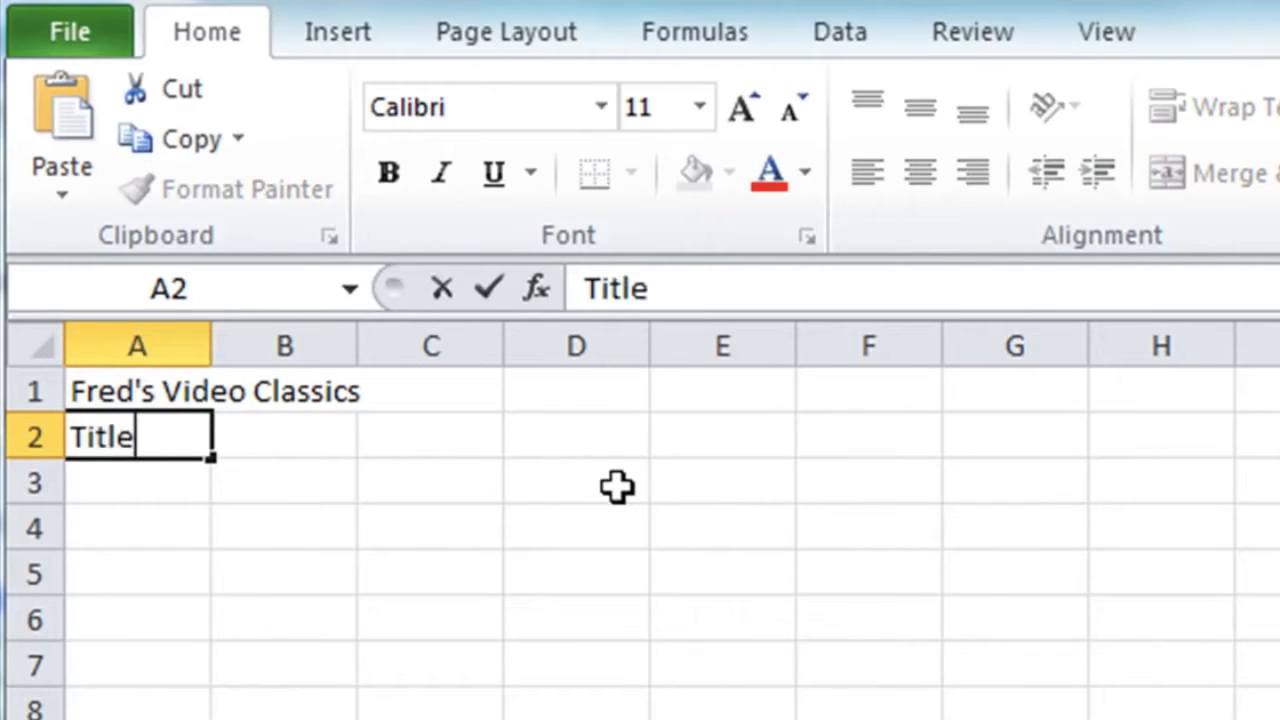
pyautogui.press('Tab')
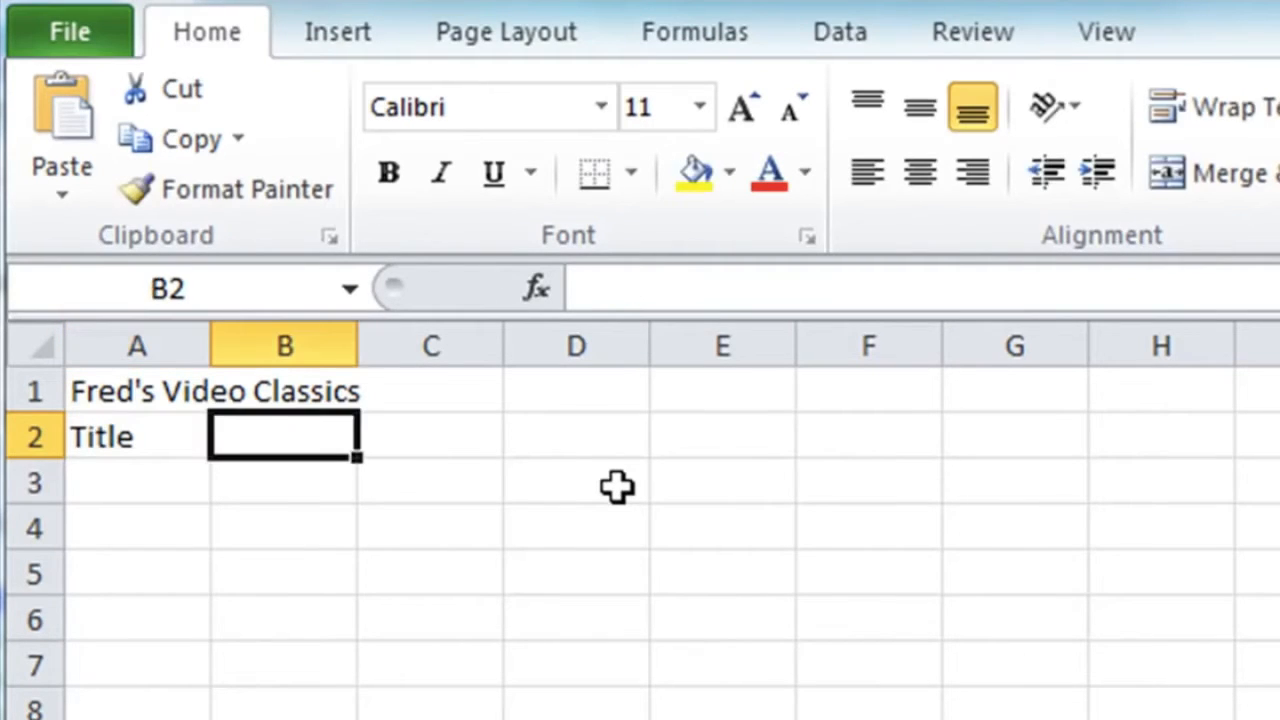
pyautogui.write('Ren')
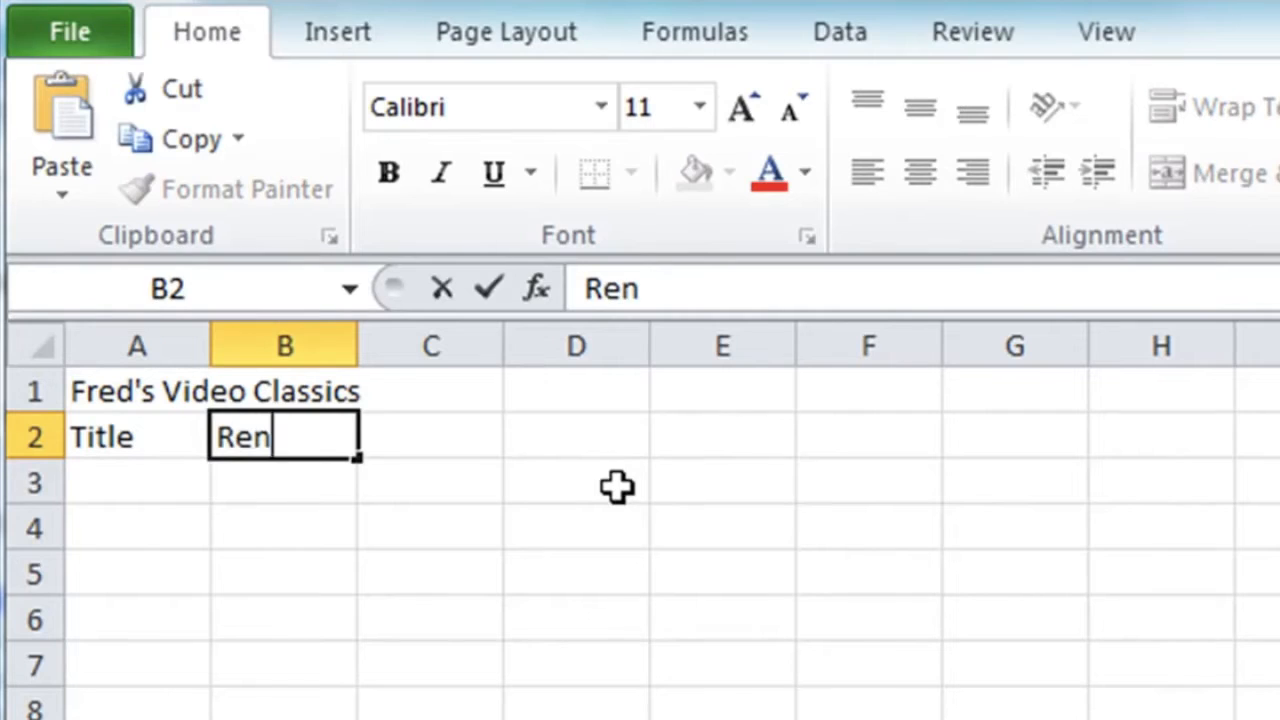
pyautogui.write('tal Price')
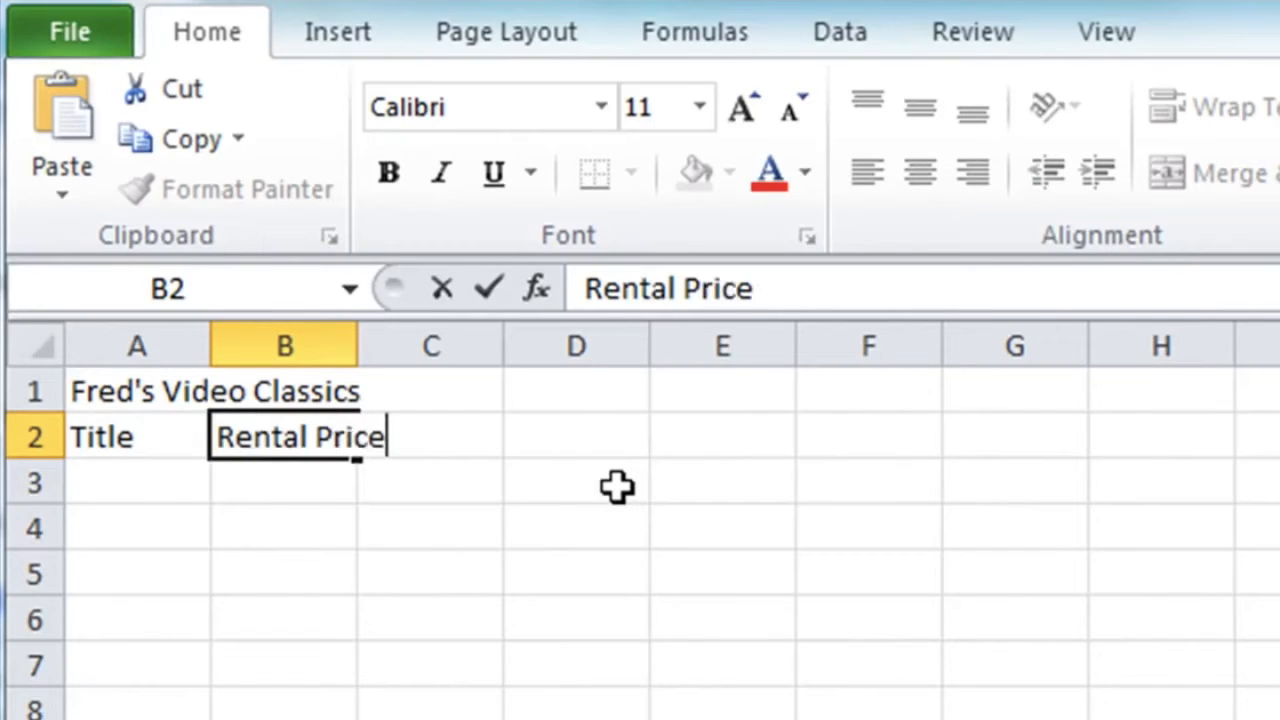
pyautogui.press('Tab')
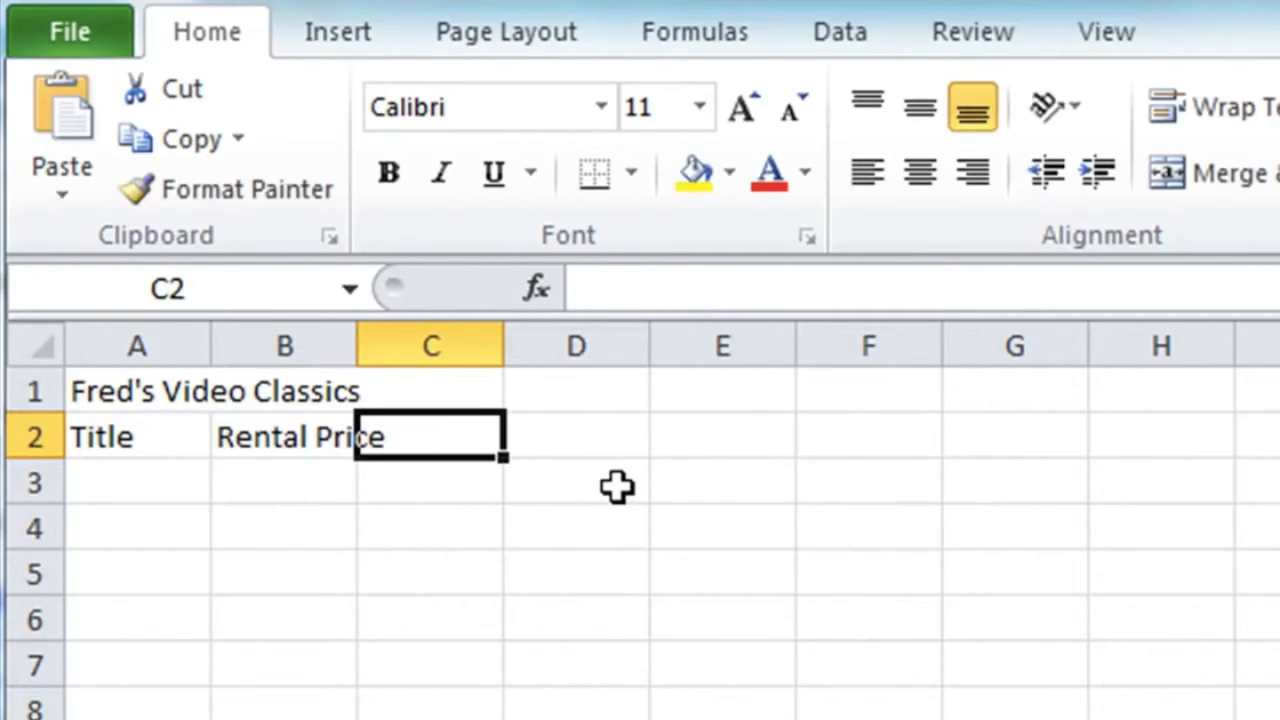
pyautogui.write('Rentals')
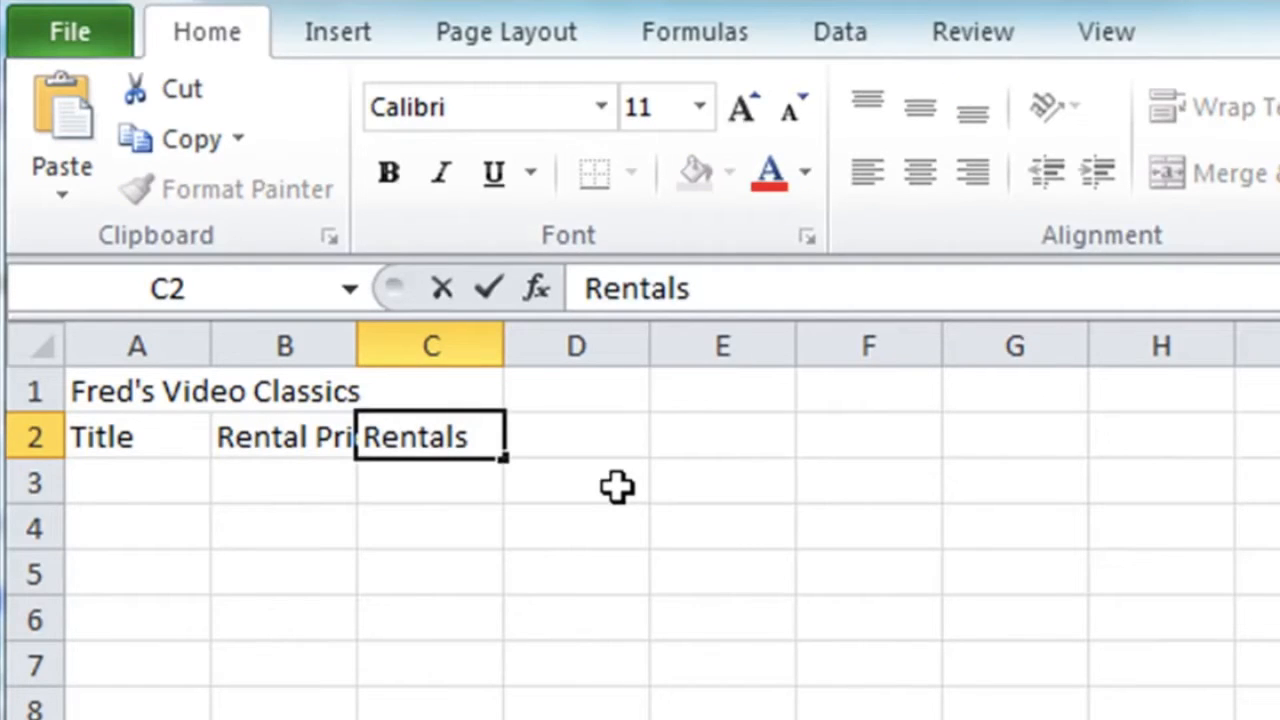
pyautogui.press('Tab')
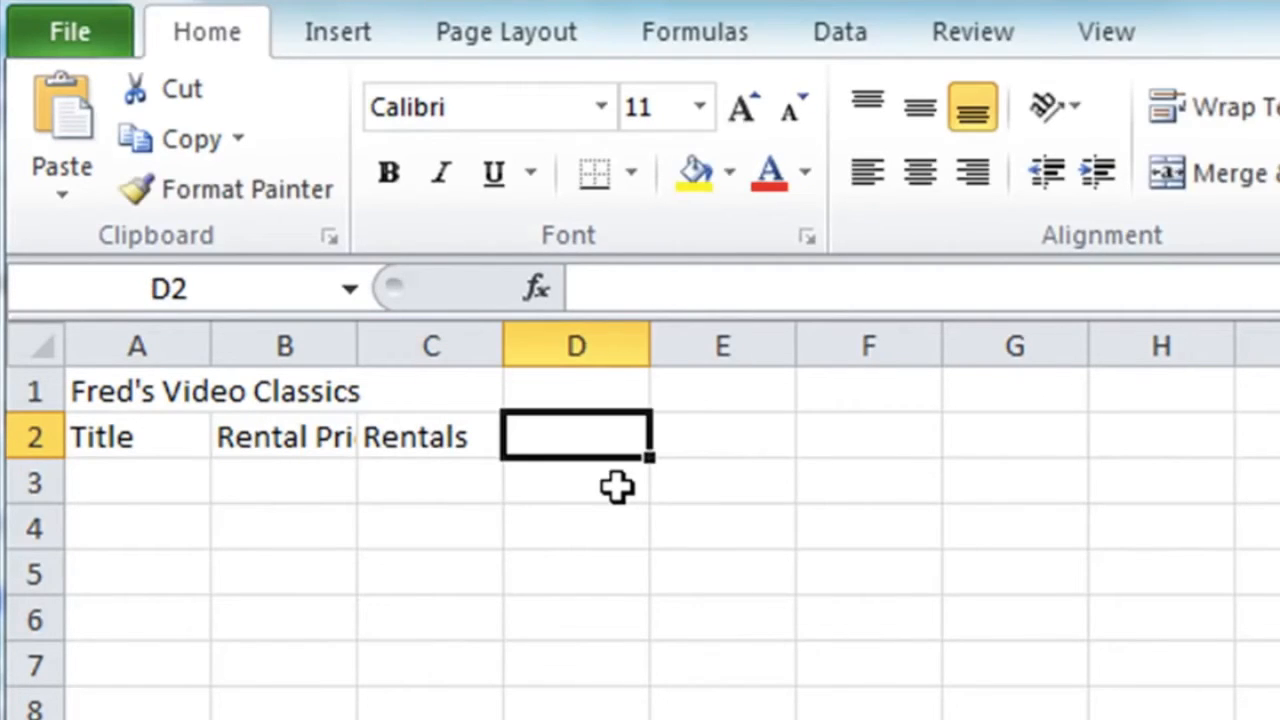
pyautogui.write('Income')
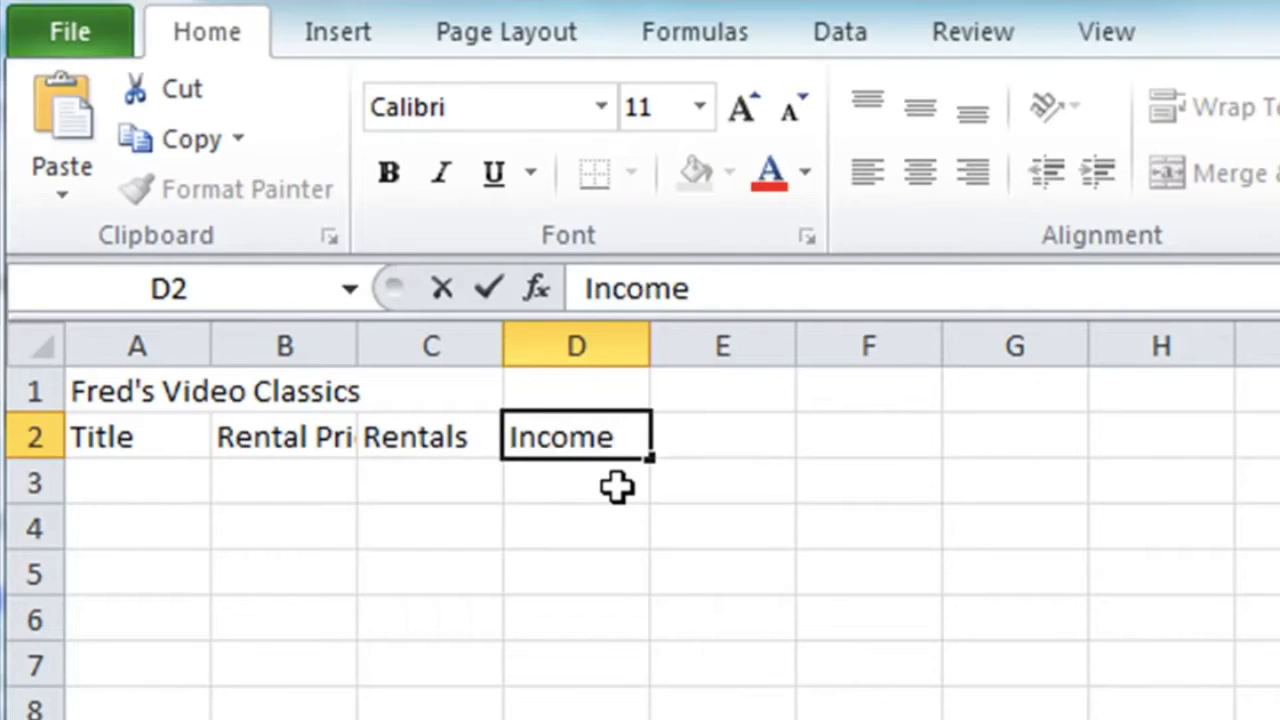
pyautogui.press('Return')
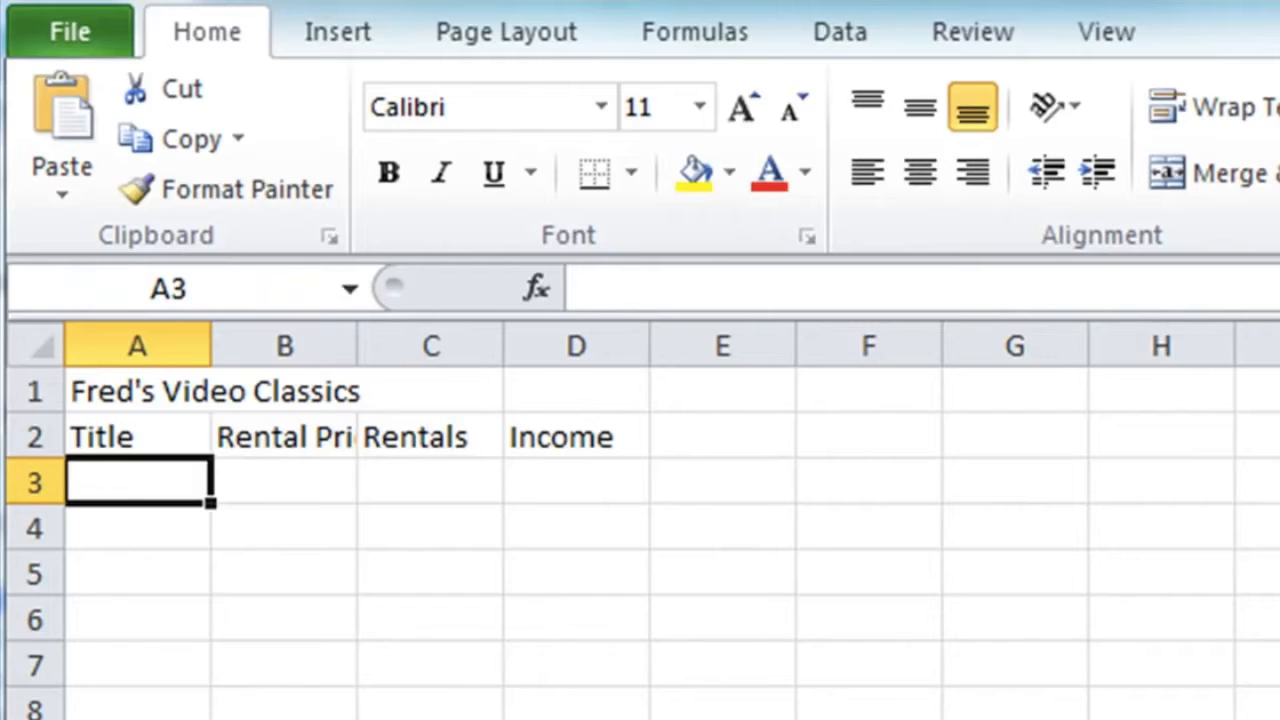
# List the films 2001: A Space Odyssey, Ben Hur and Citizen Kane in cells A3 to A5
pyautogui.write('2001: A Space Od')
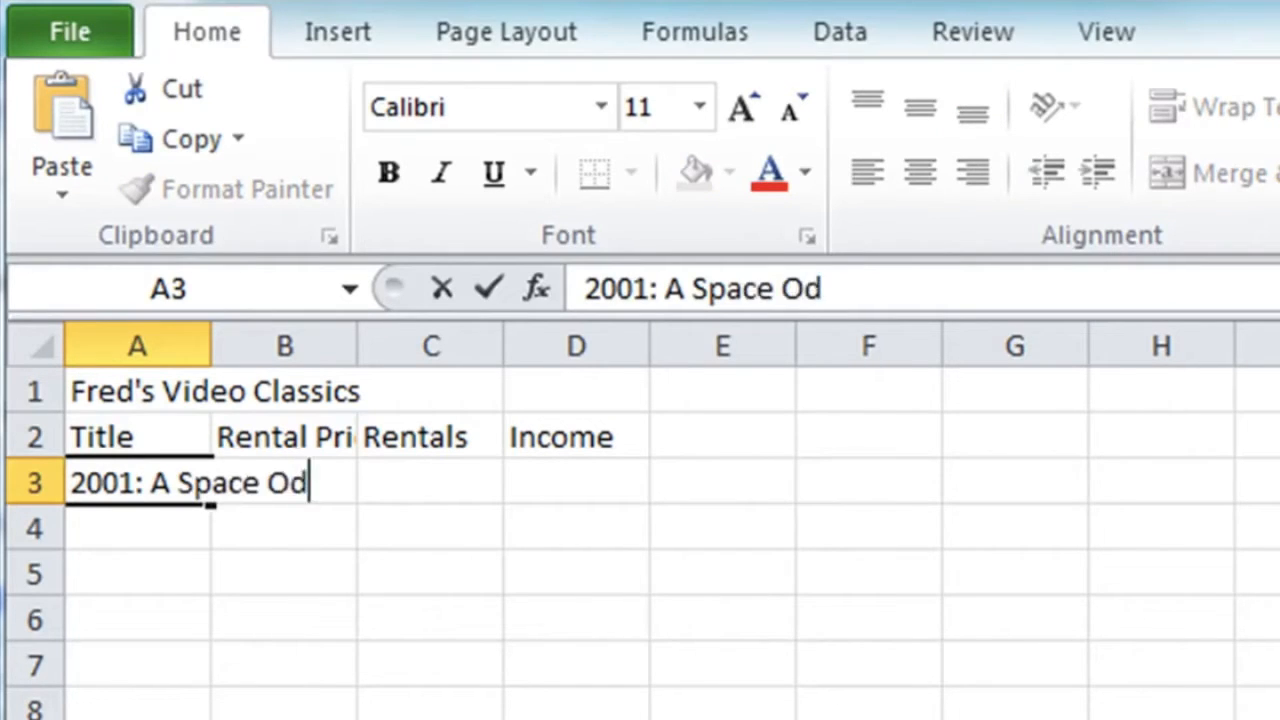
pyautogui.write('yssey')
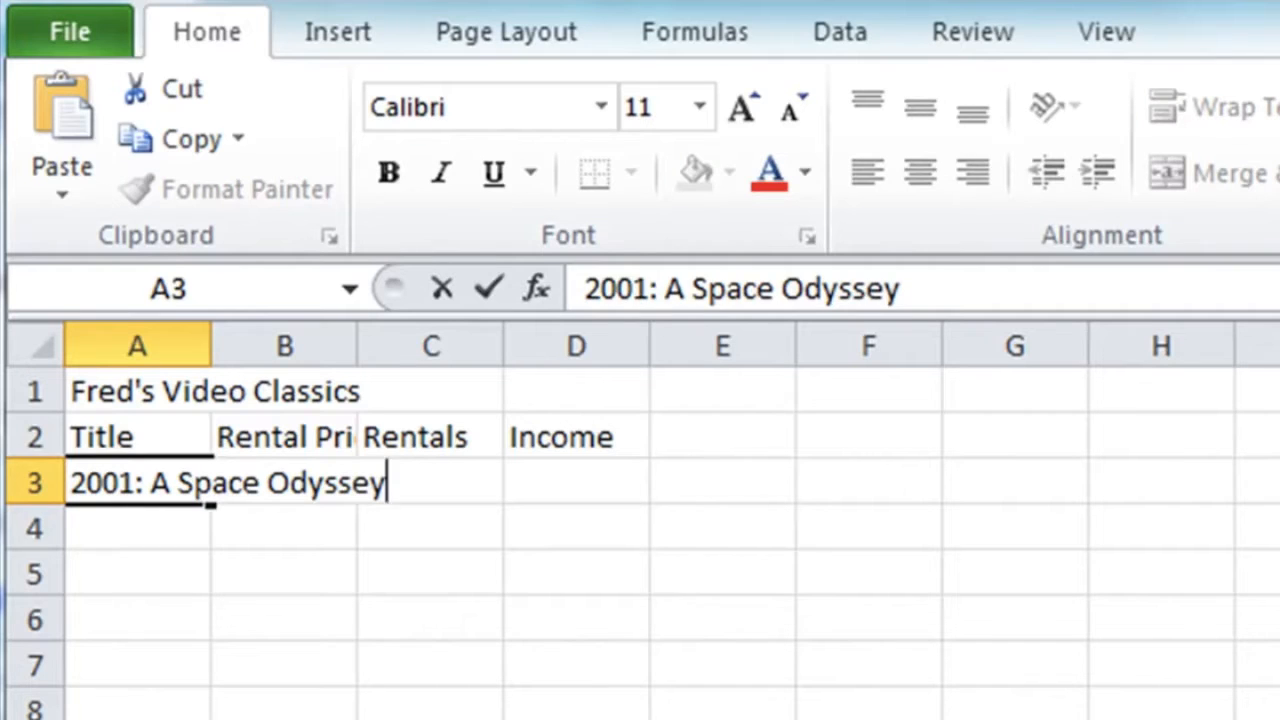
pyautogui.press('Return')
pyautogui.write('Ben Hur')
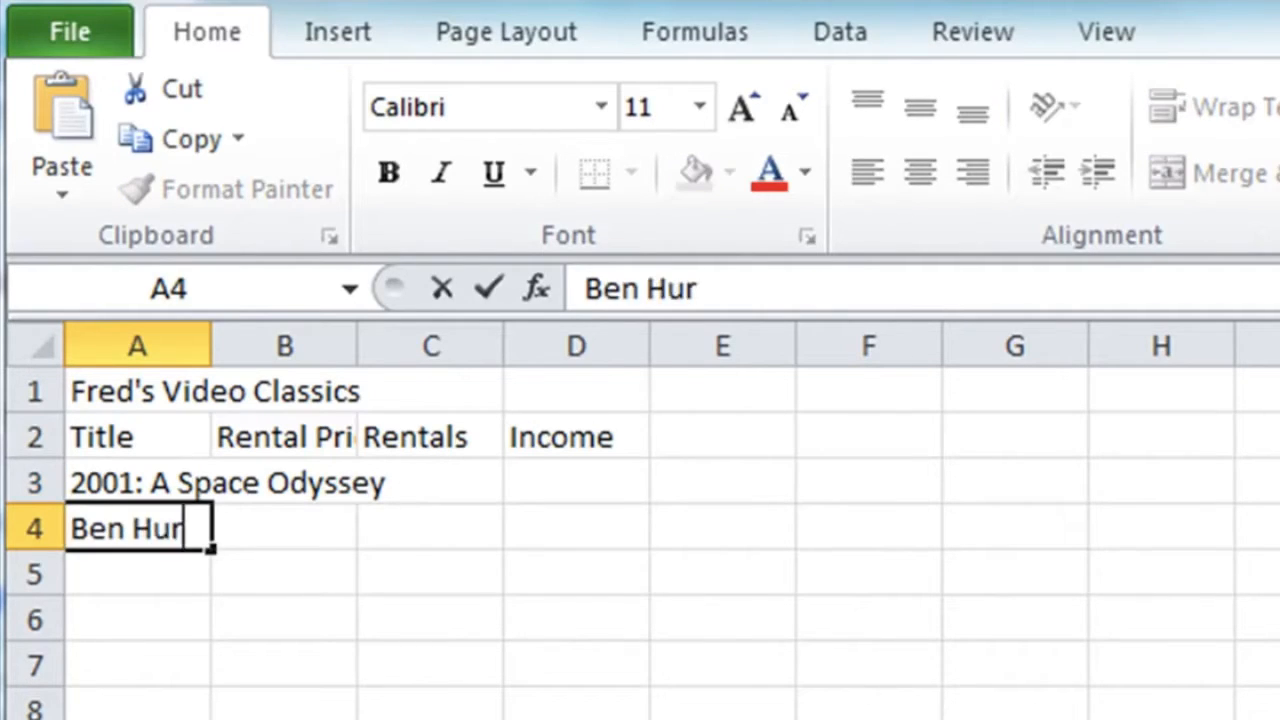
pyautogui.press('Return')
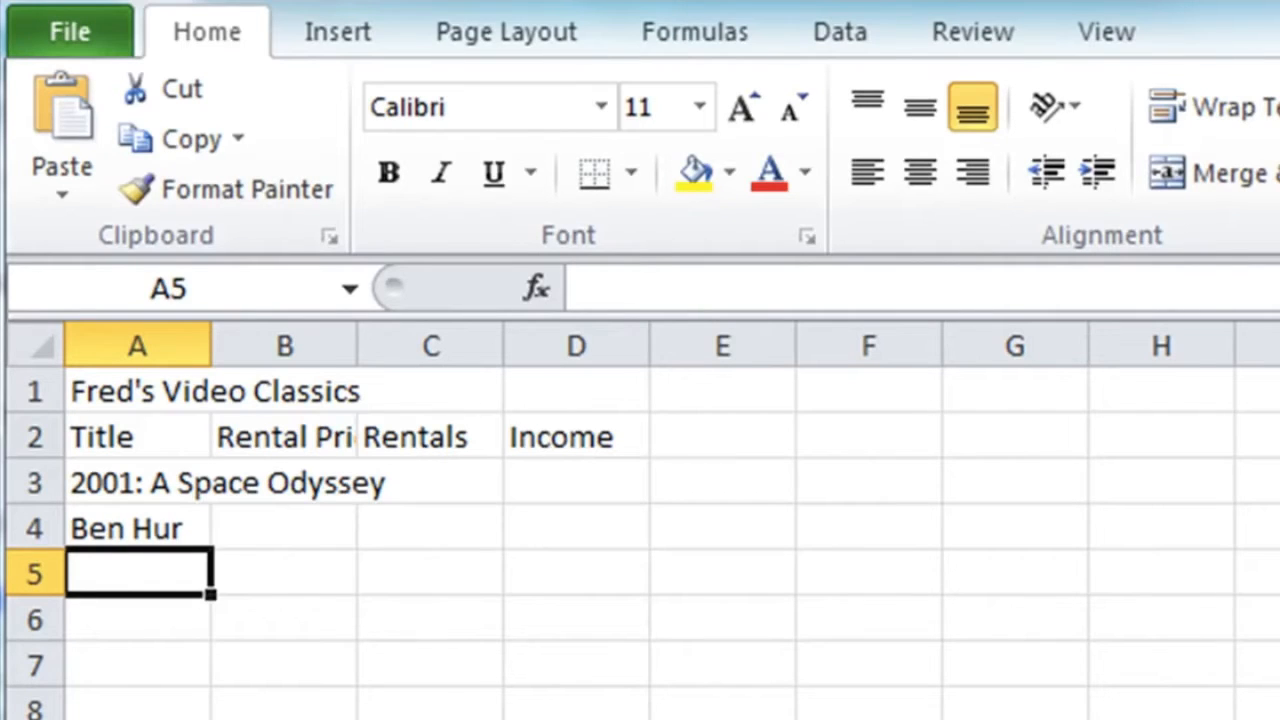
pyautogui.write('Citiz')
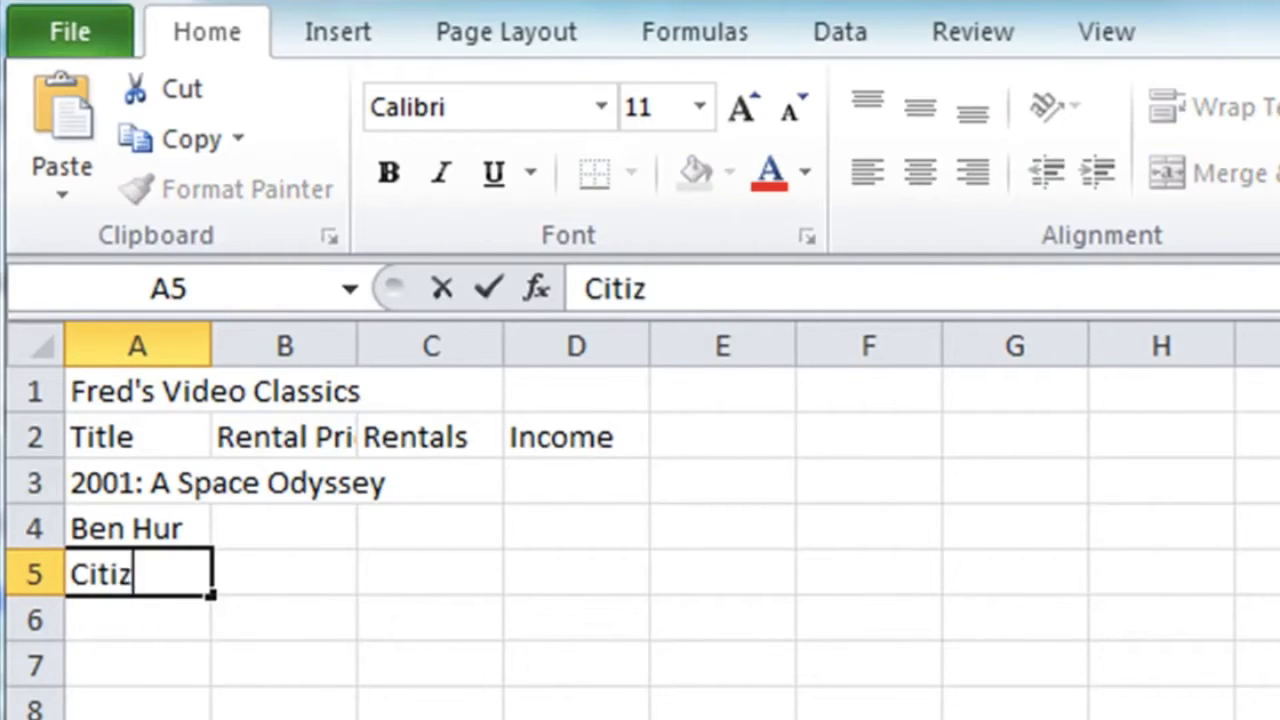
pyautogui.write('en Kane')
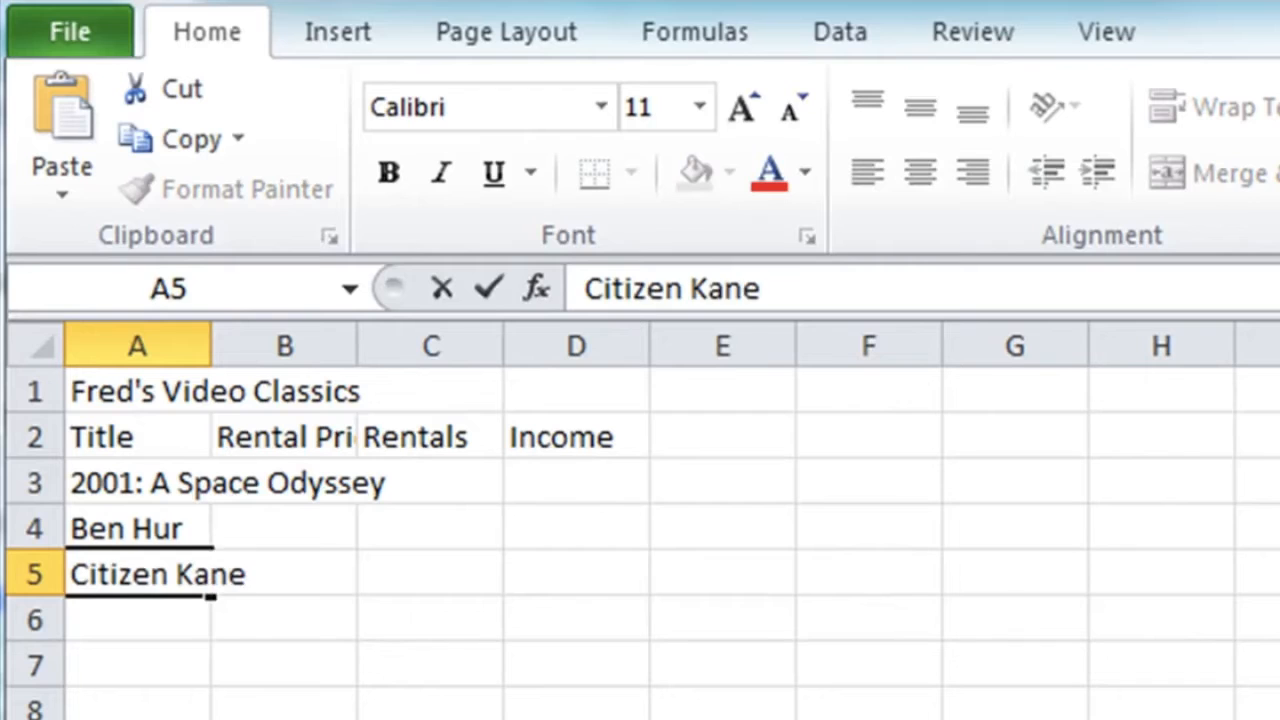
pyautogui.press('Return')
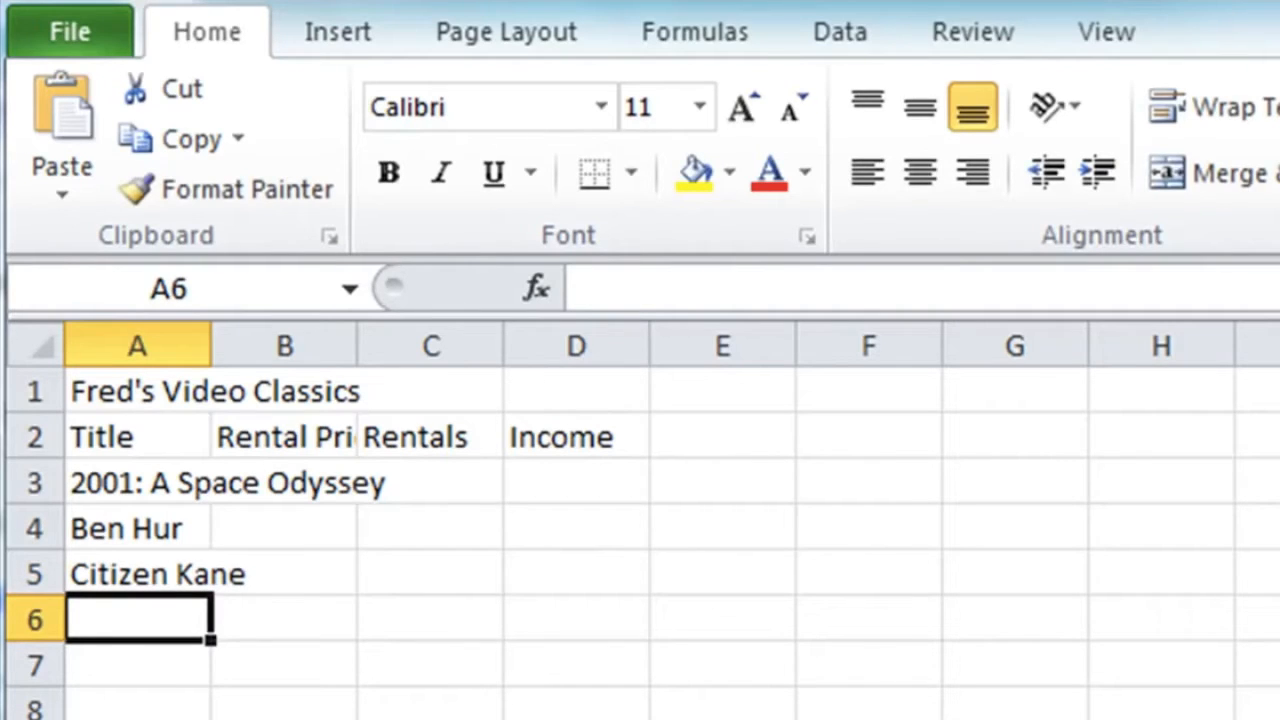
# Enter Godfather in cell A6 and accept the suggested entry Citizen Kane in cell A7
pyautogui.write('Godfather')
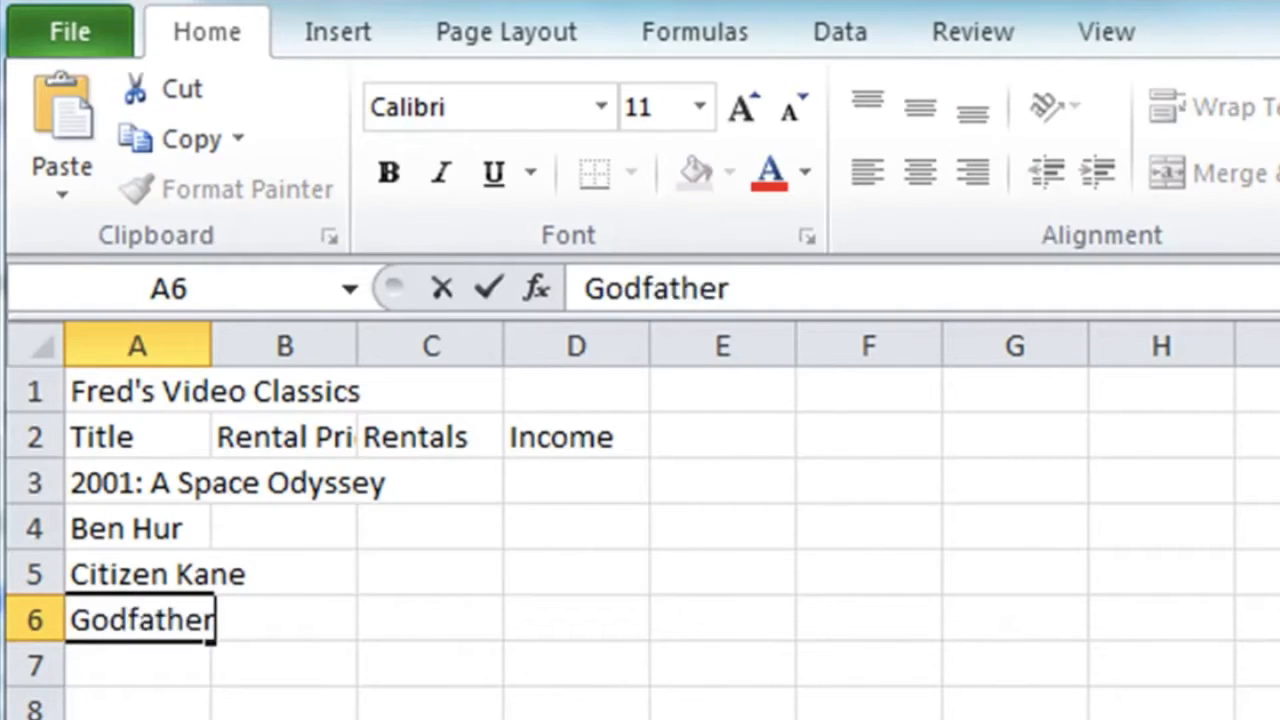
pyautogui.press('Return')
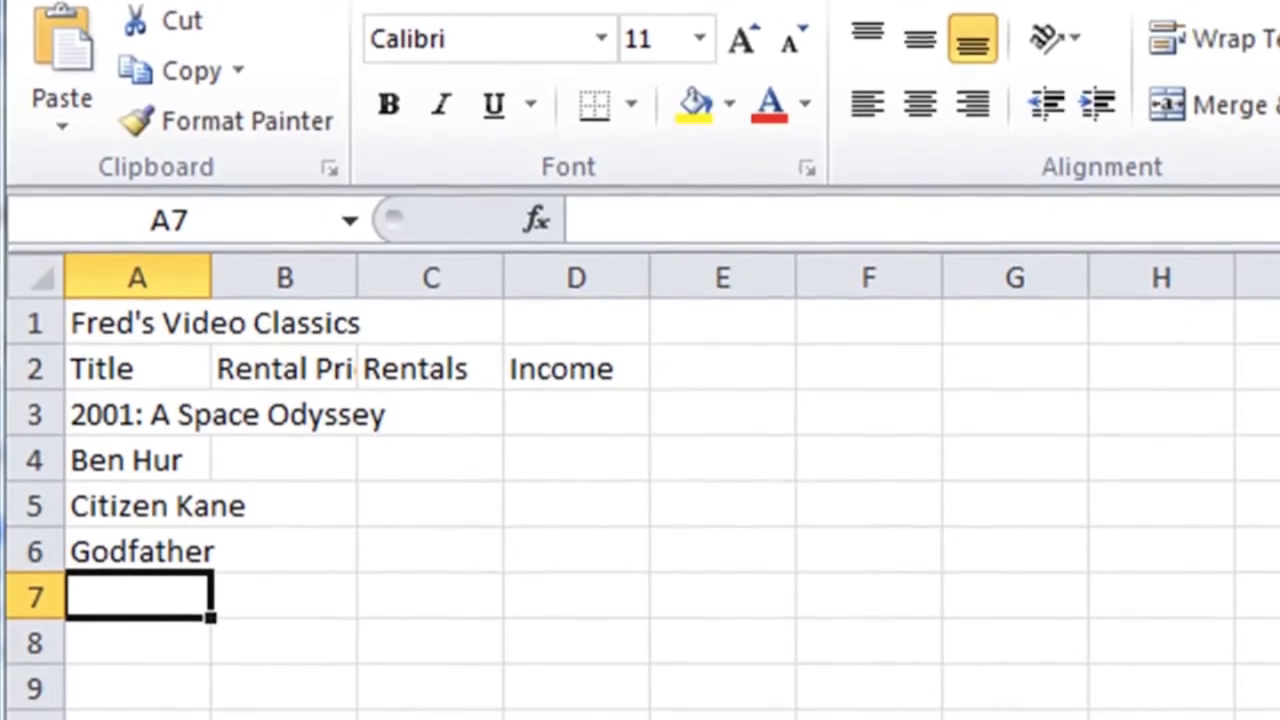
pyautogui.write('Citizen Kane')
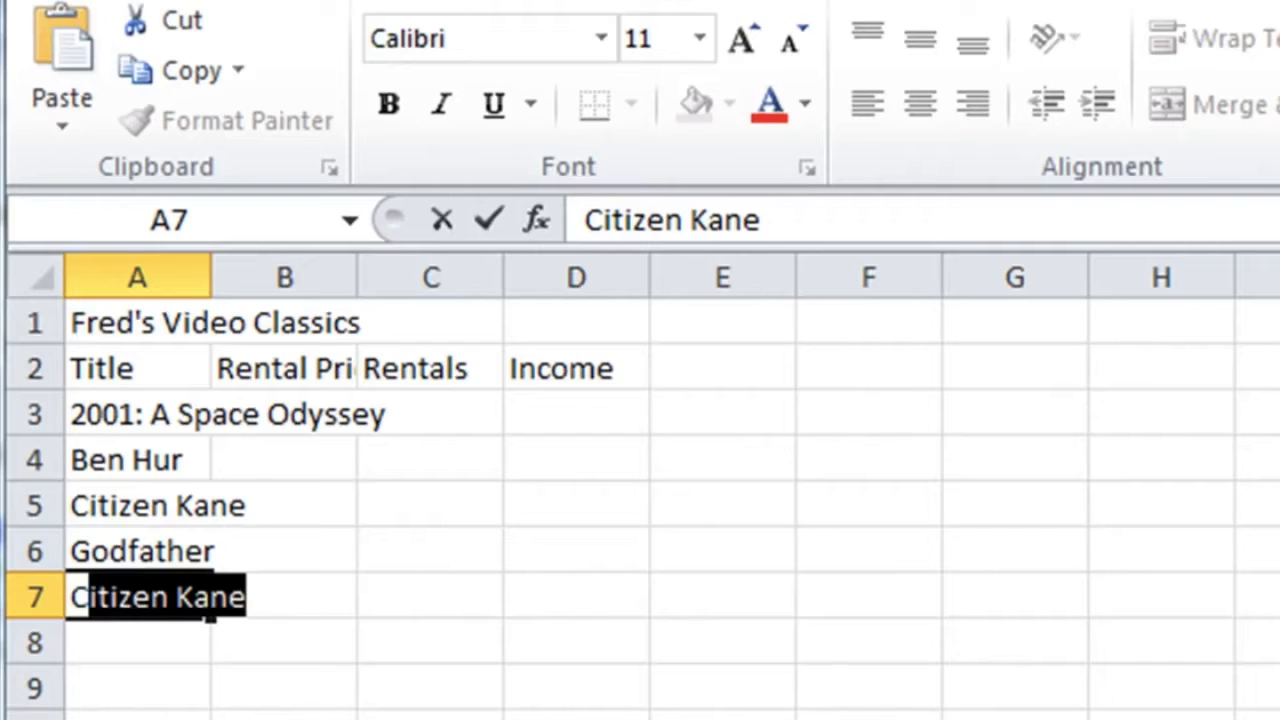
pyautogui.press('Return')
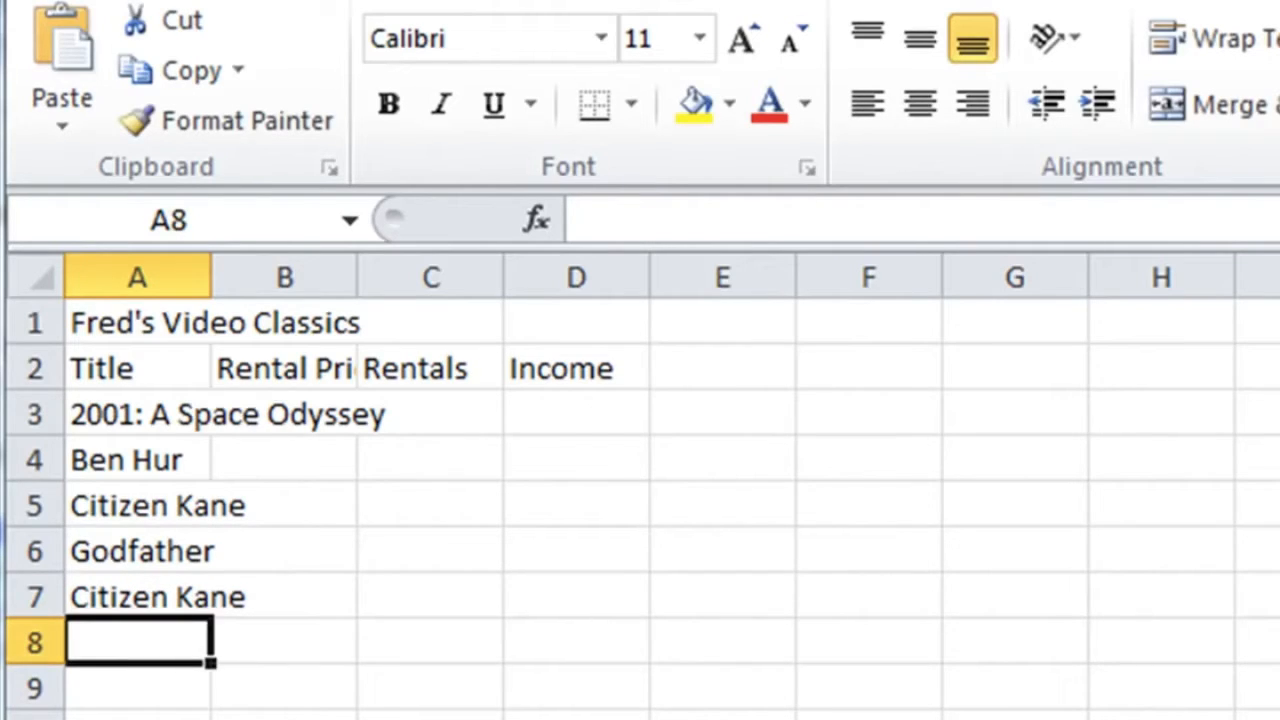
# Replace the duplicate Citizen Kane entry in cell A7 with Casablanca
pyautogui.click(137, 597)
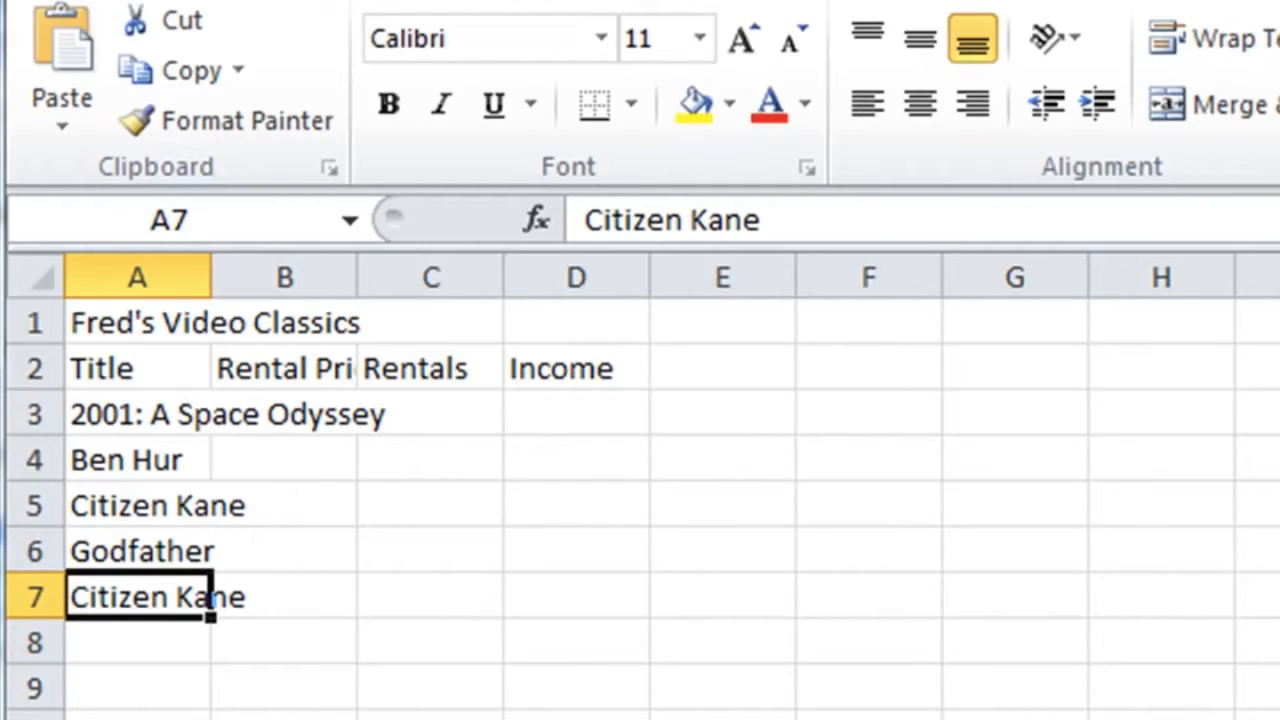
pyautogui.doubleClick(207, 597)
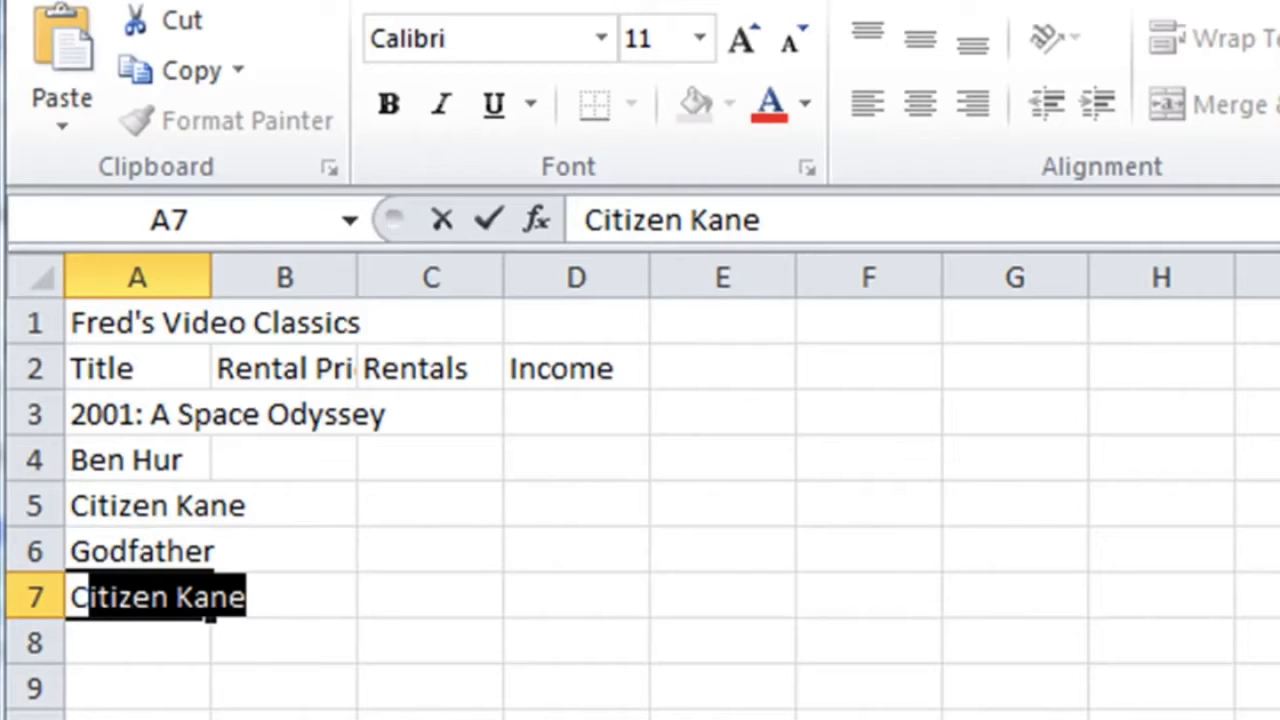
pyautogui.write('a')
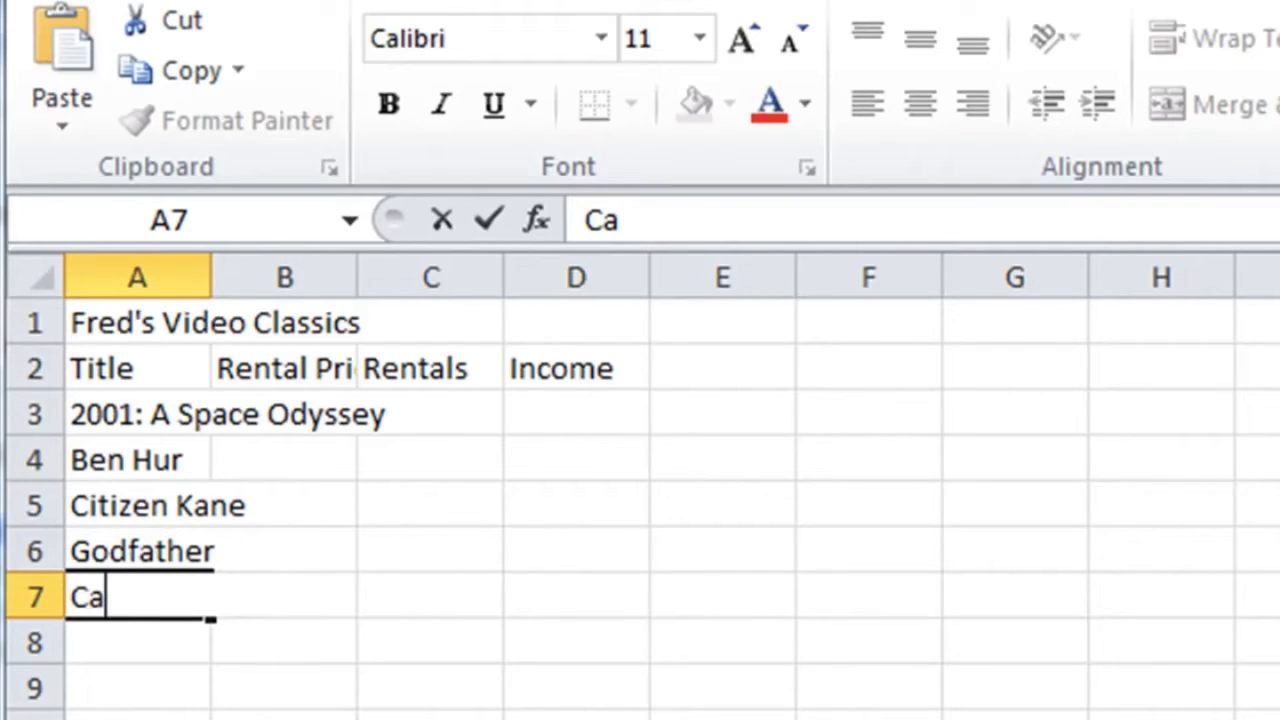
pyautogui.write('sablanca')
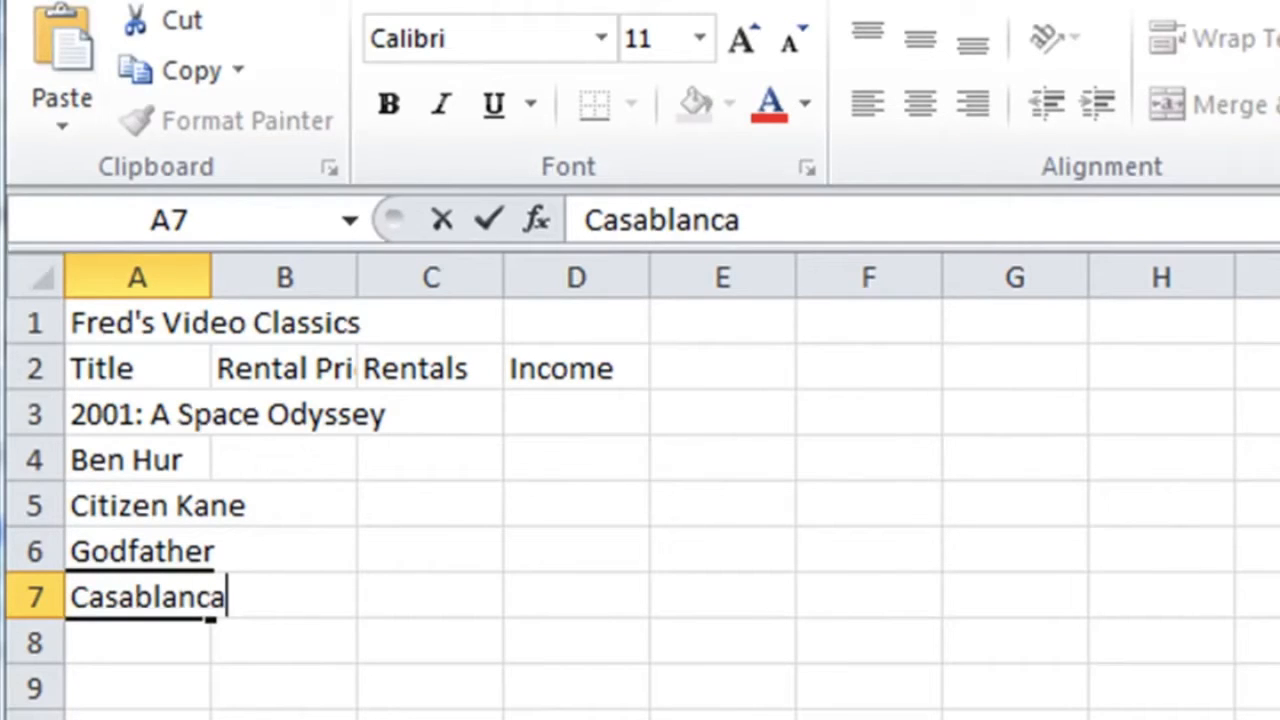
pyautogui.press('Return')
# Add the films Wizard of Oz and Rear Window to the list in cells A8 and A9
pyautogui.write('Wizard of ')
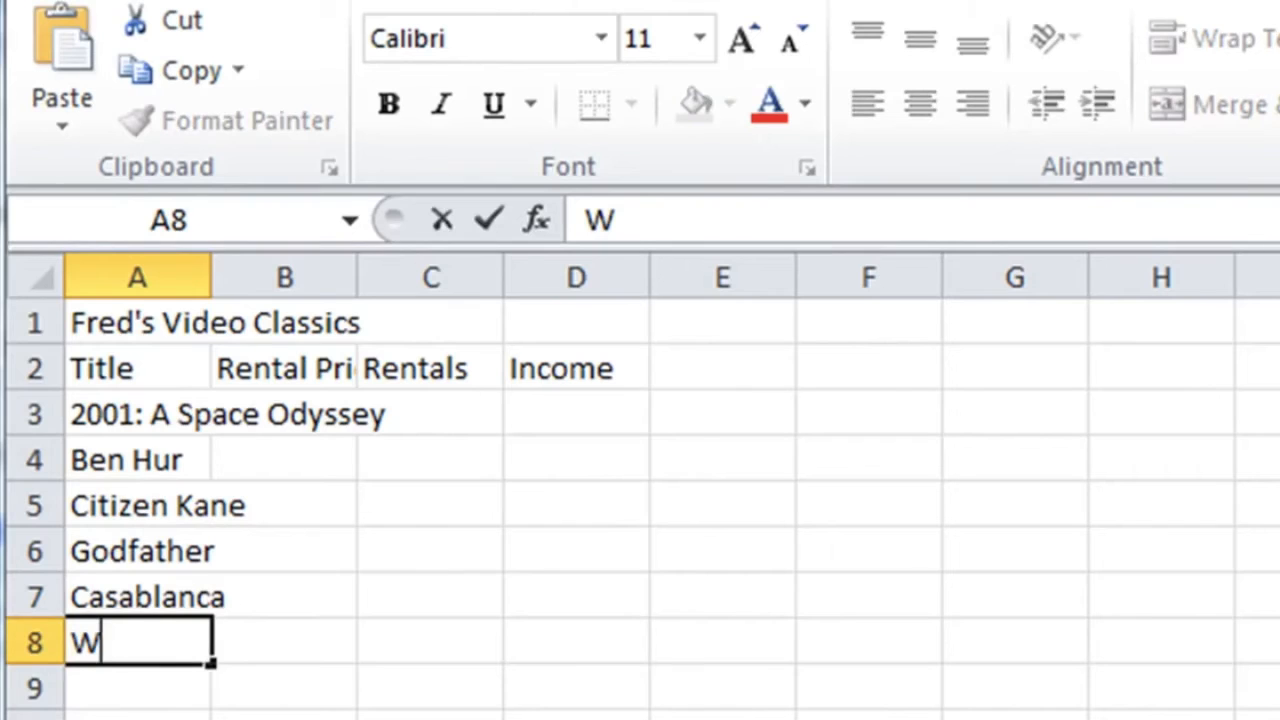
pyautogui.write('Oz')
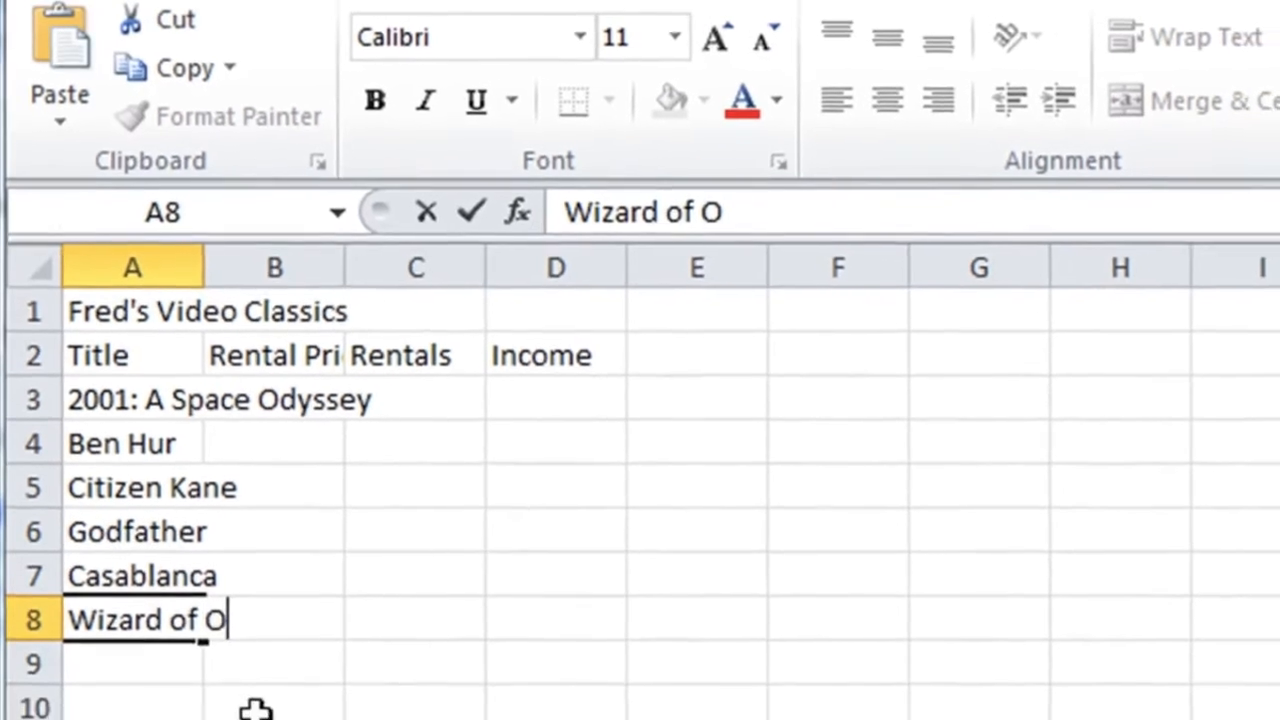
pyautogui.press('Return')
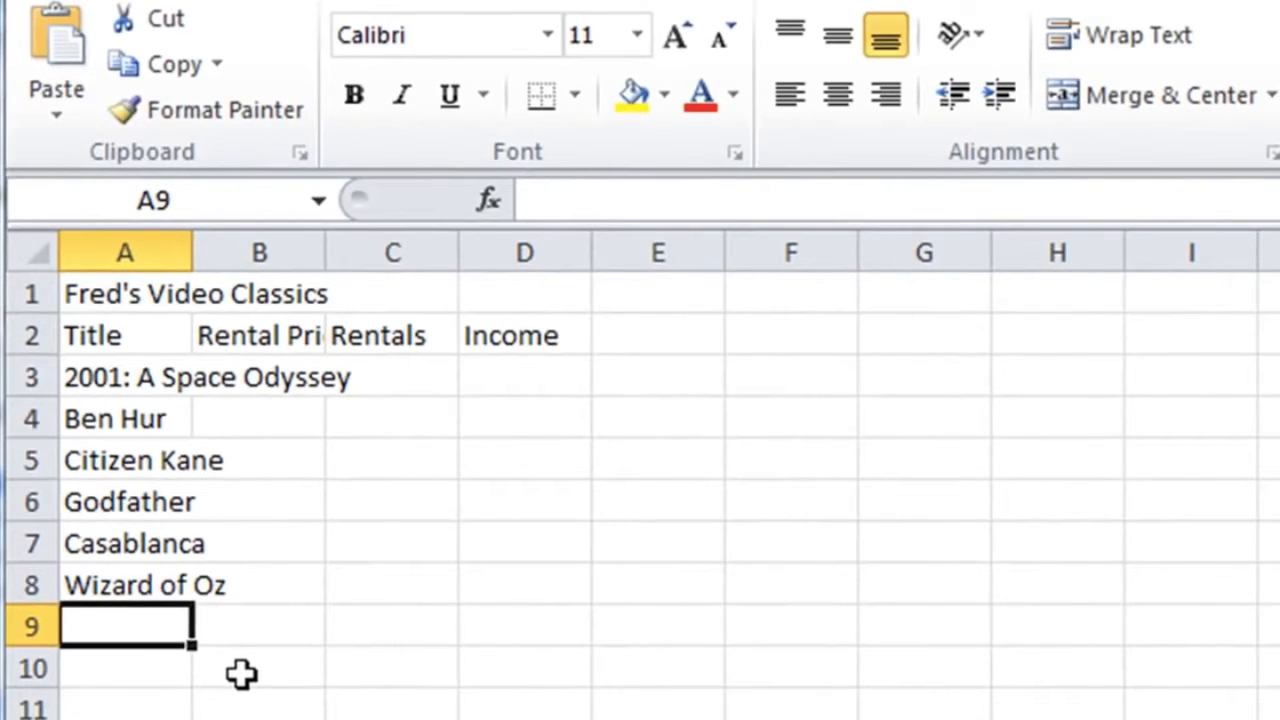
pyautogui.write('Rear Window')
pyautogui.press('Return')
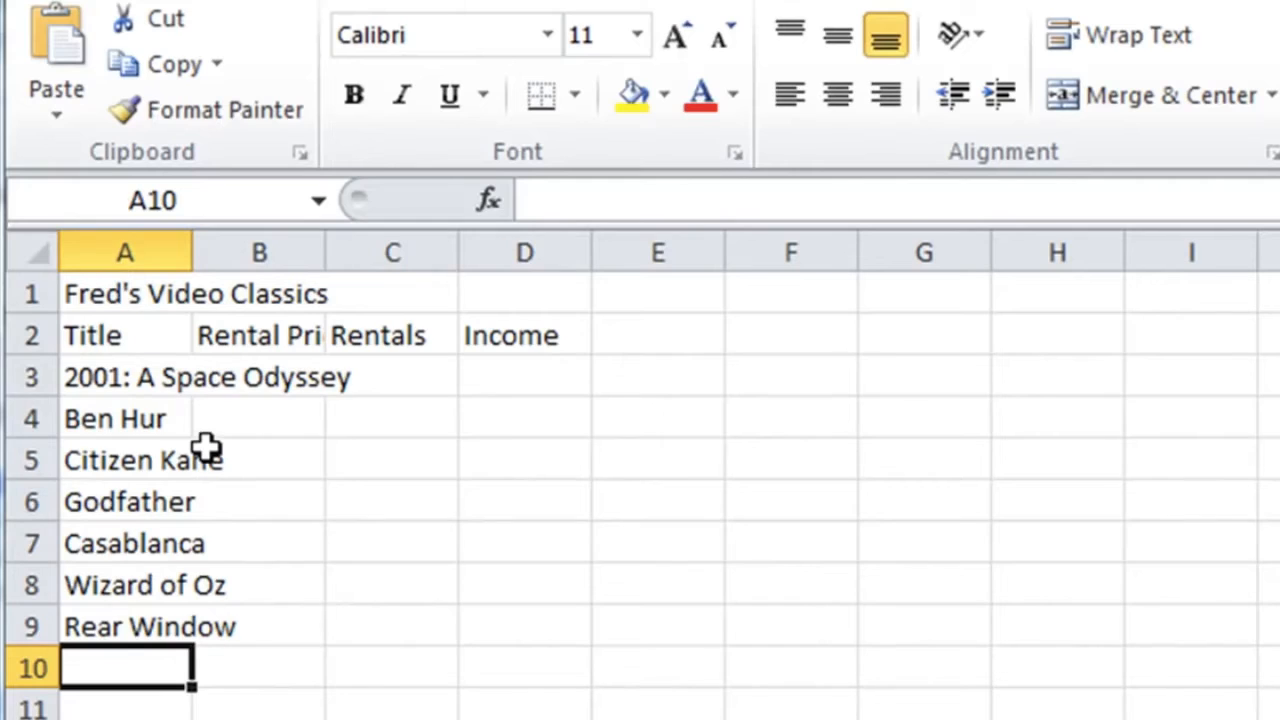
# Auto-fit the width of column A to its longest entry and select cell B3
pyautogui.click(228, 330)
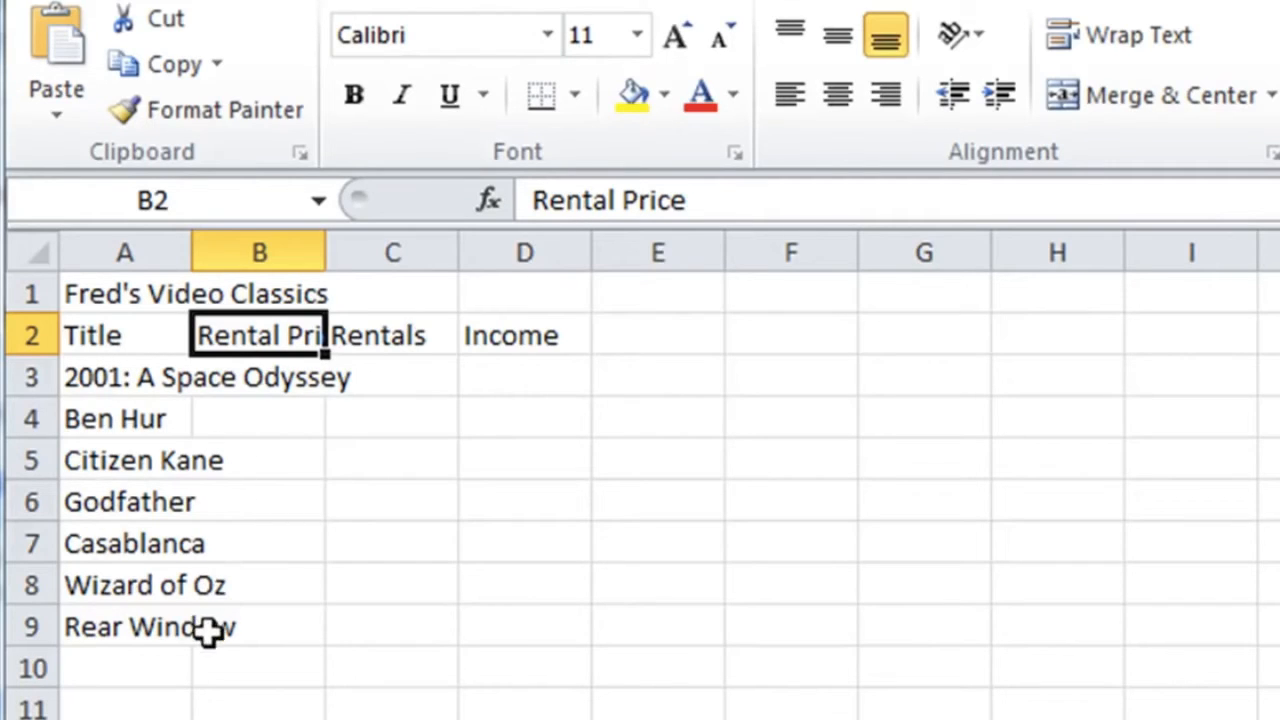
pyautogui.click(237, 450)
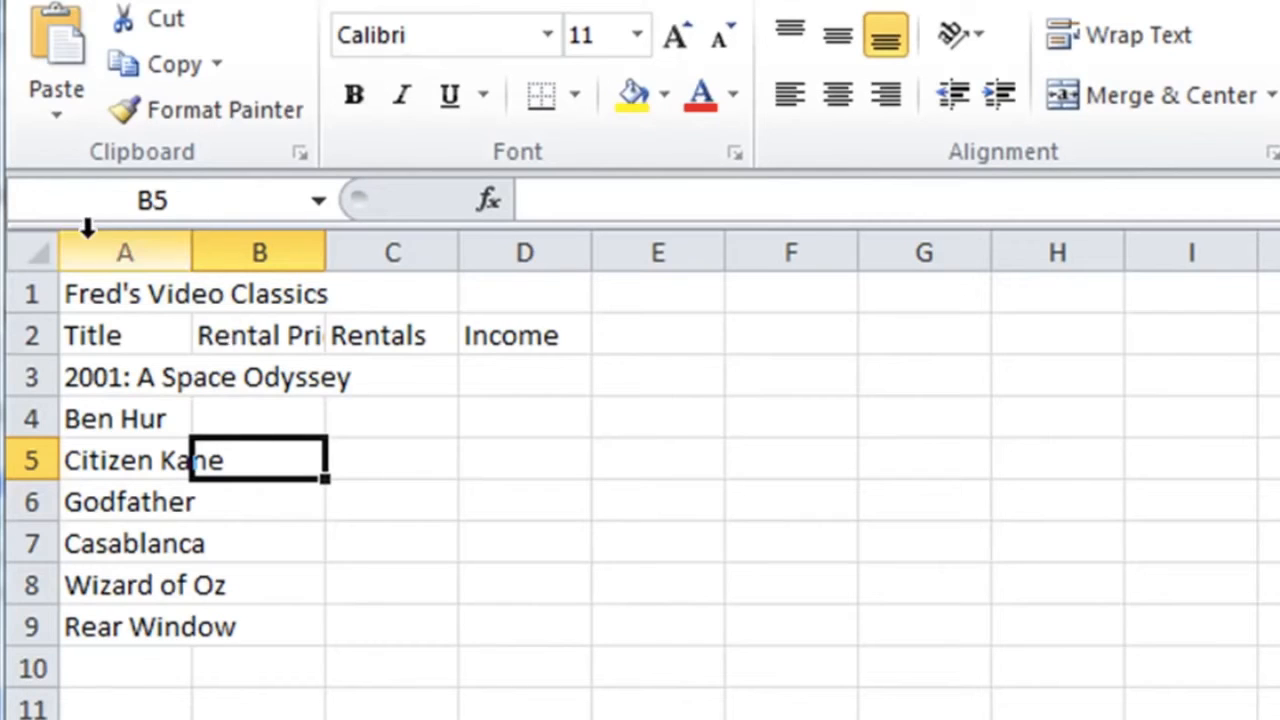
pyautogui.doubleClick(191, 252)
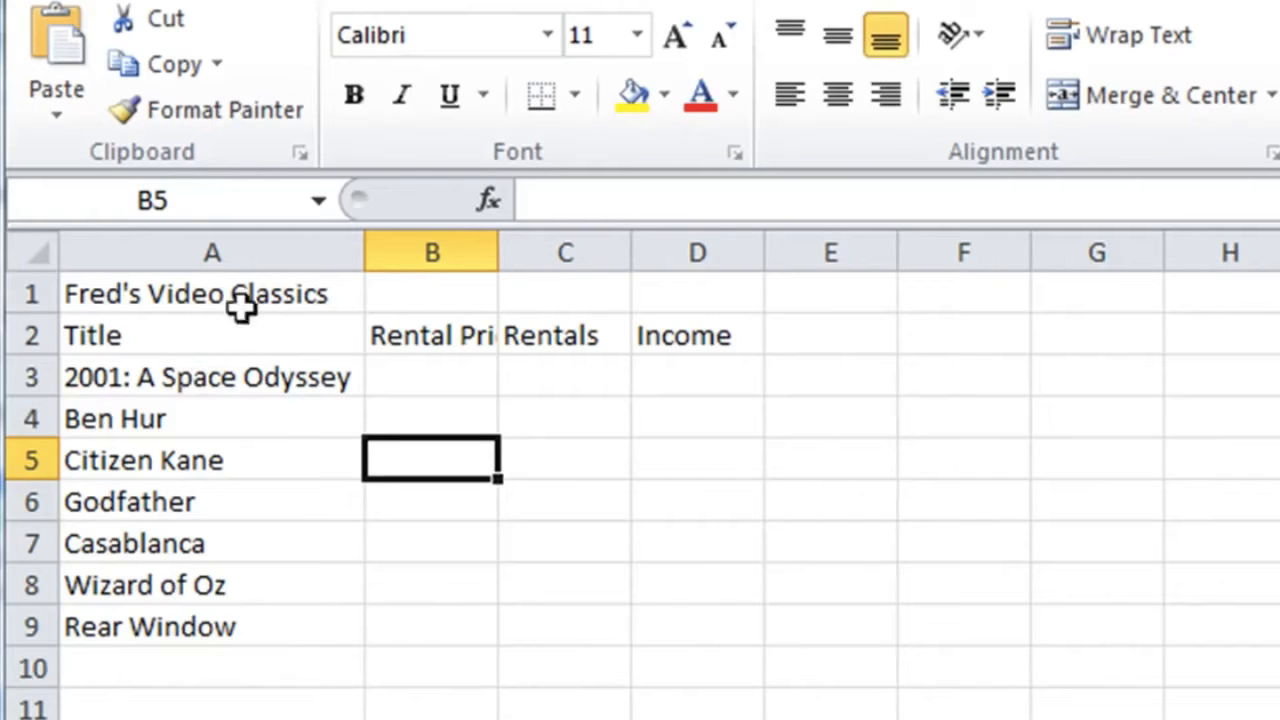
pyautogui.click(440, 373)
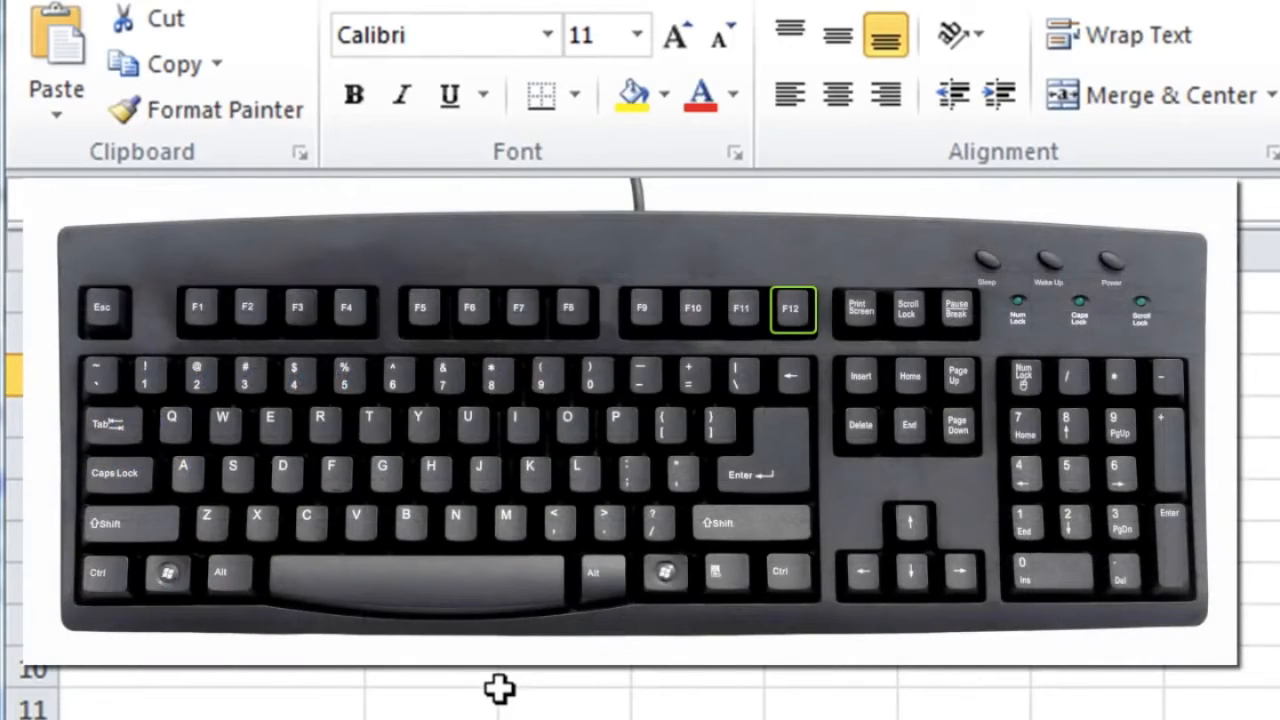
# Save the workbook as Fred's Video Classics in the Excel 2010 Files folder, using the Excel Workbook (*.xlsx) format
pyautogui.press('F12')
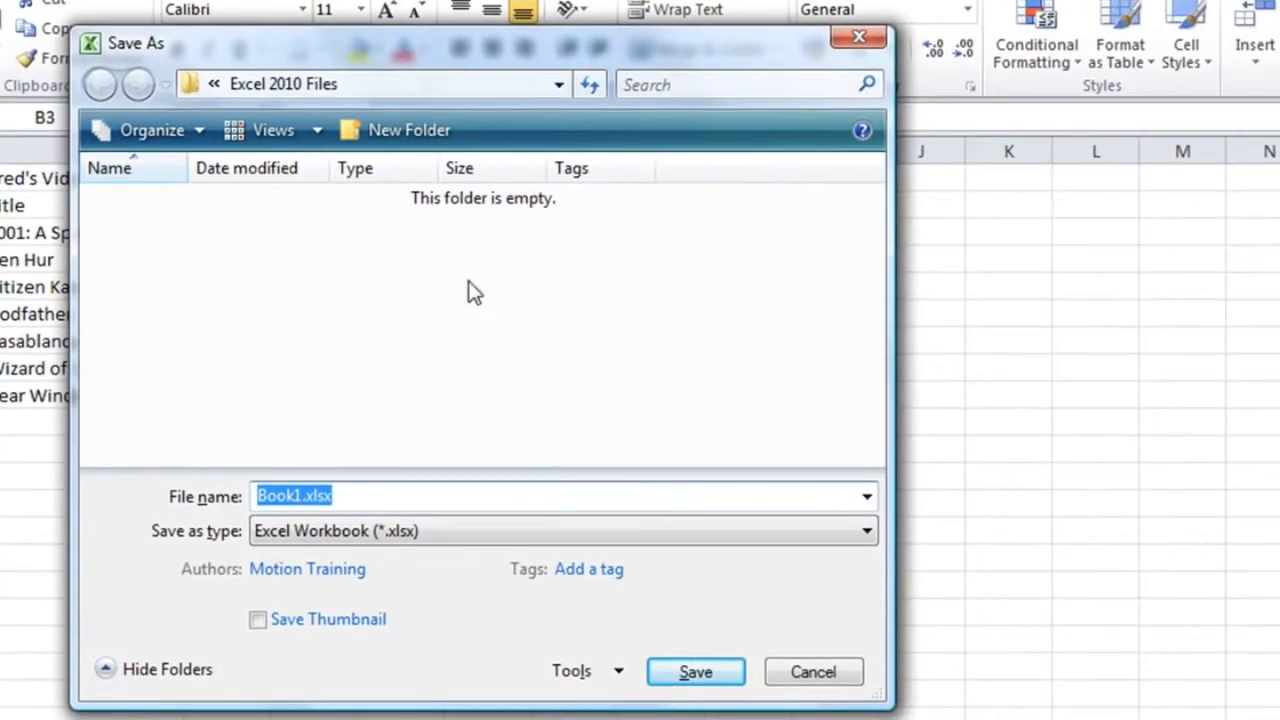
pyautogui.write('Fred')
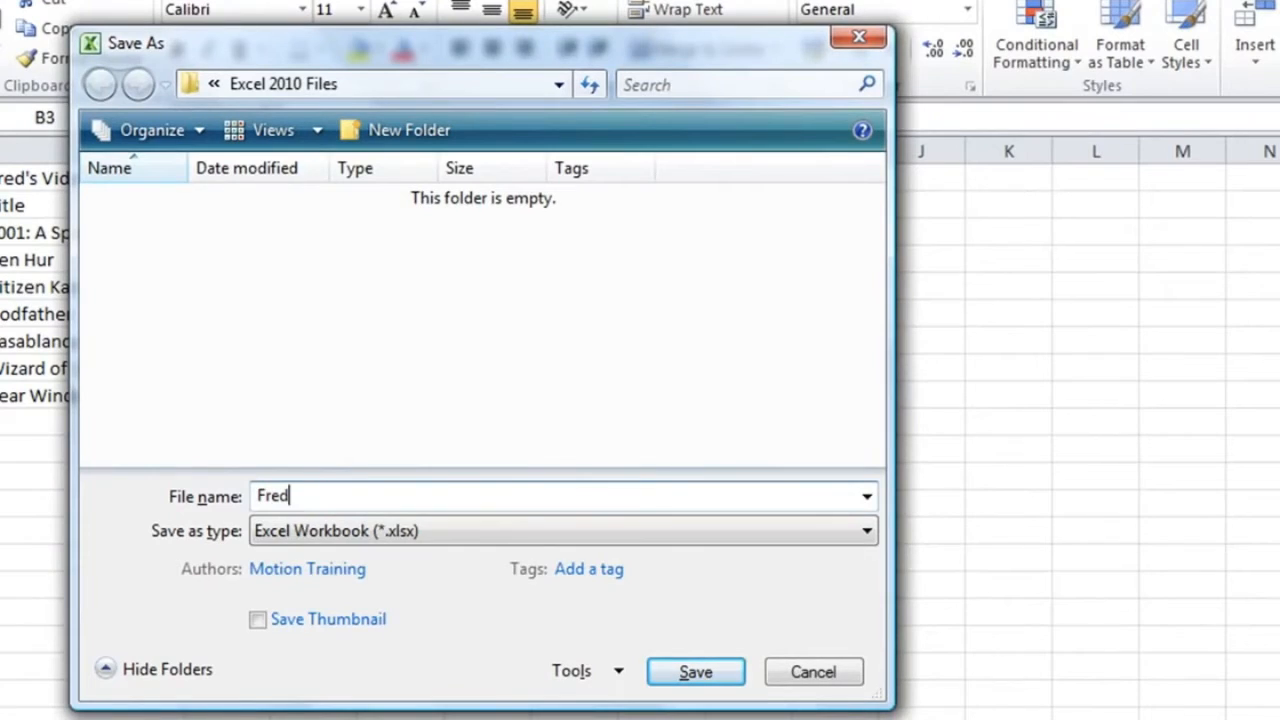
pyautogui.write("'s Video Classics")
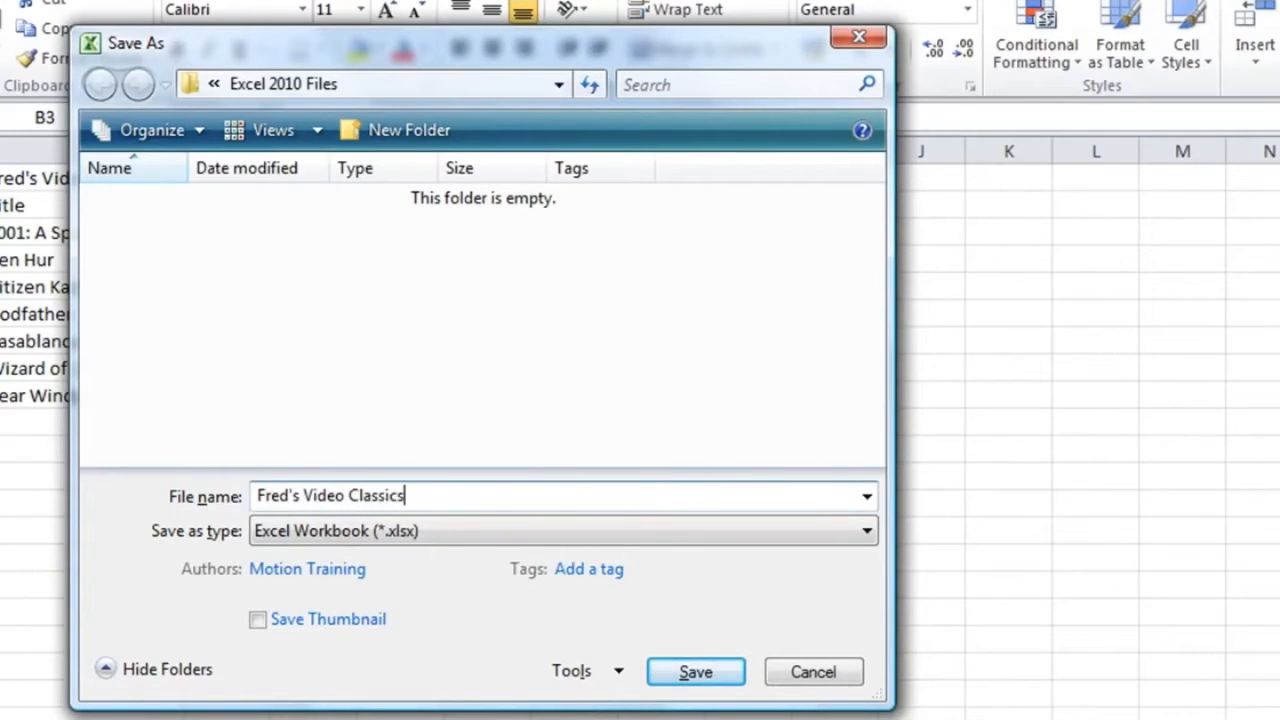
pyautogui.press('Return')
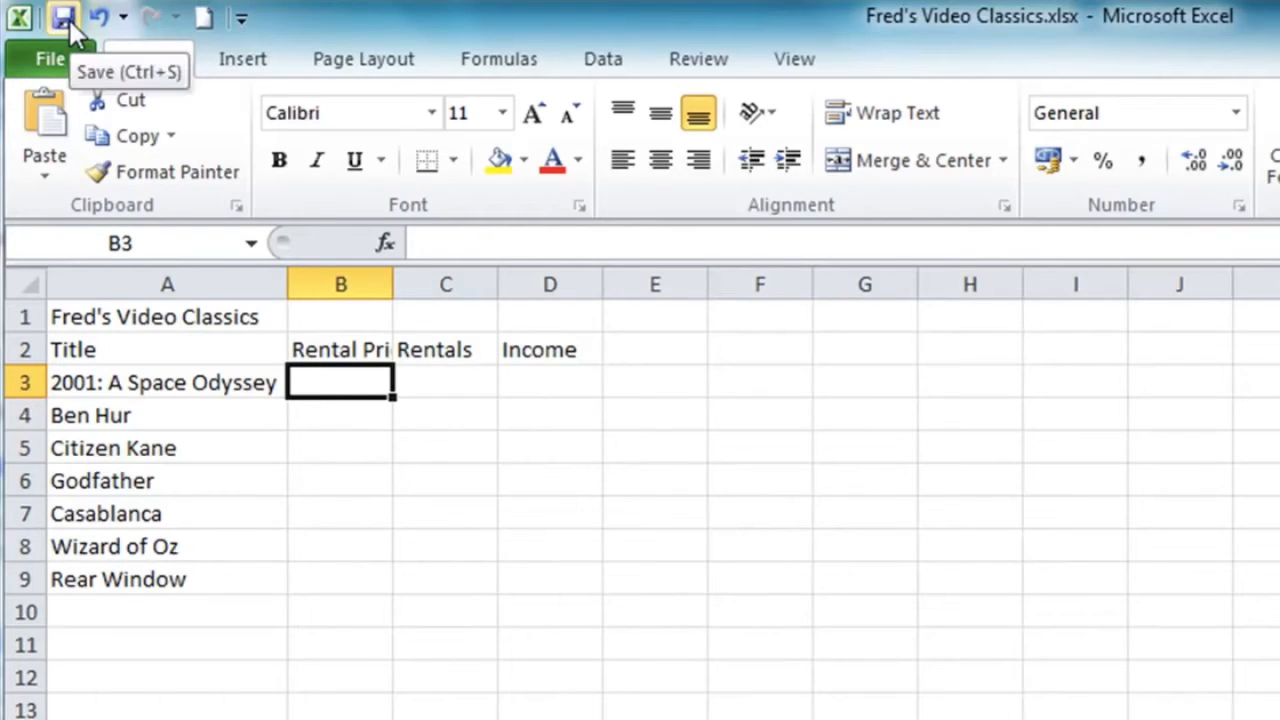
pyautogui.click(43, 60)
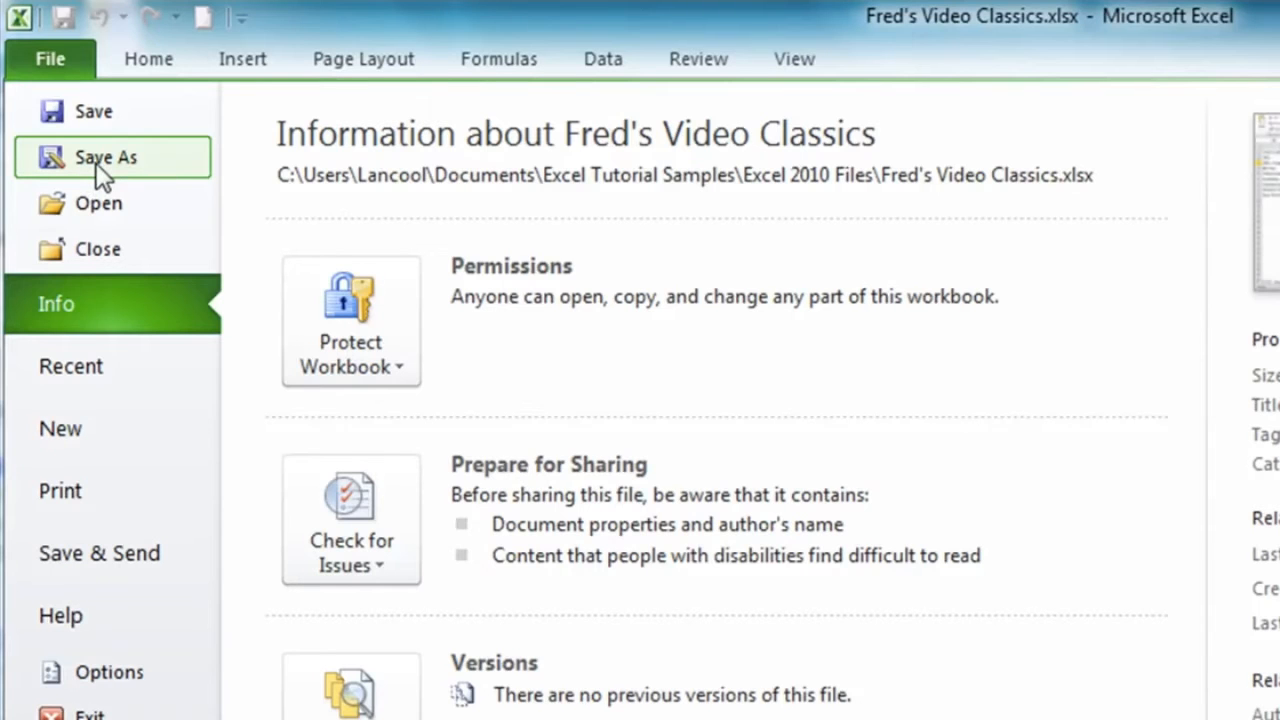
pyautogui.click(126, 59)
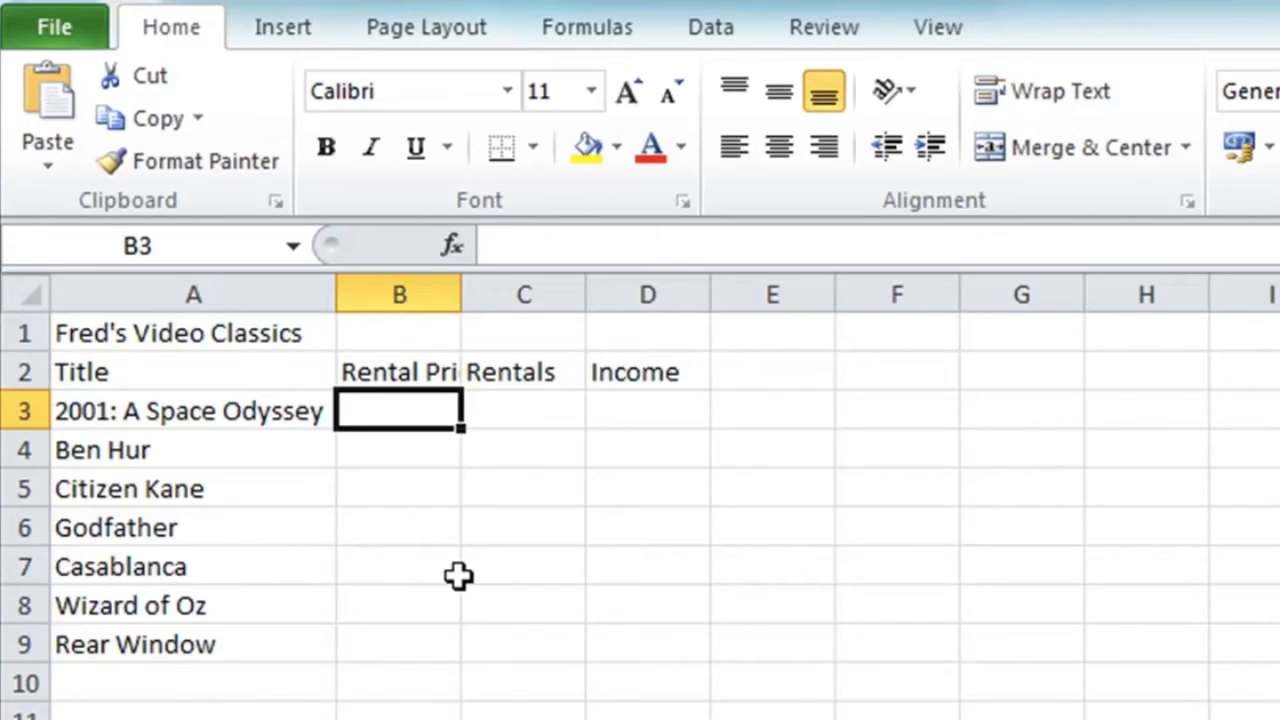
# Enter a rental price of 1.95 in cell B3 and 5 rentals in cell C3 for 2001: A Space Odyssey
pyautogui.write('1.95')
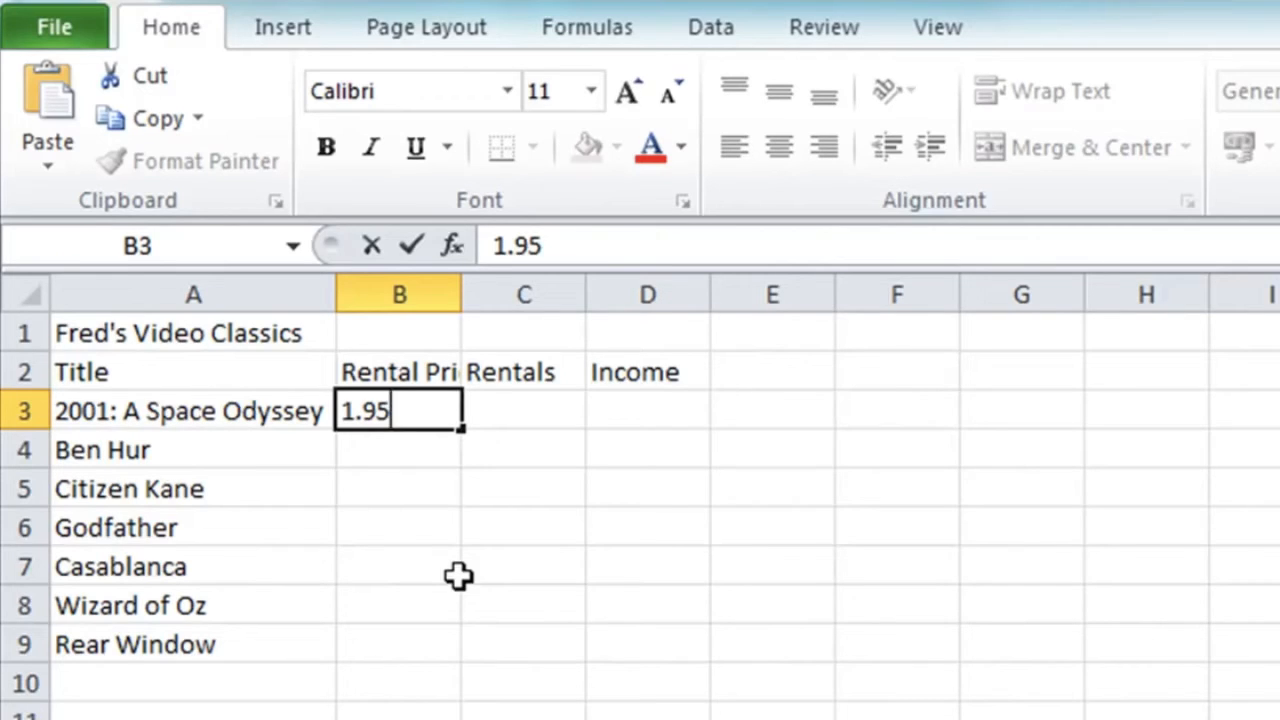
pyautogui.press('Tab')
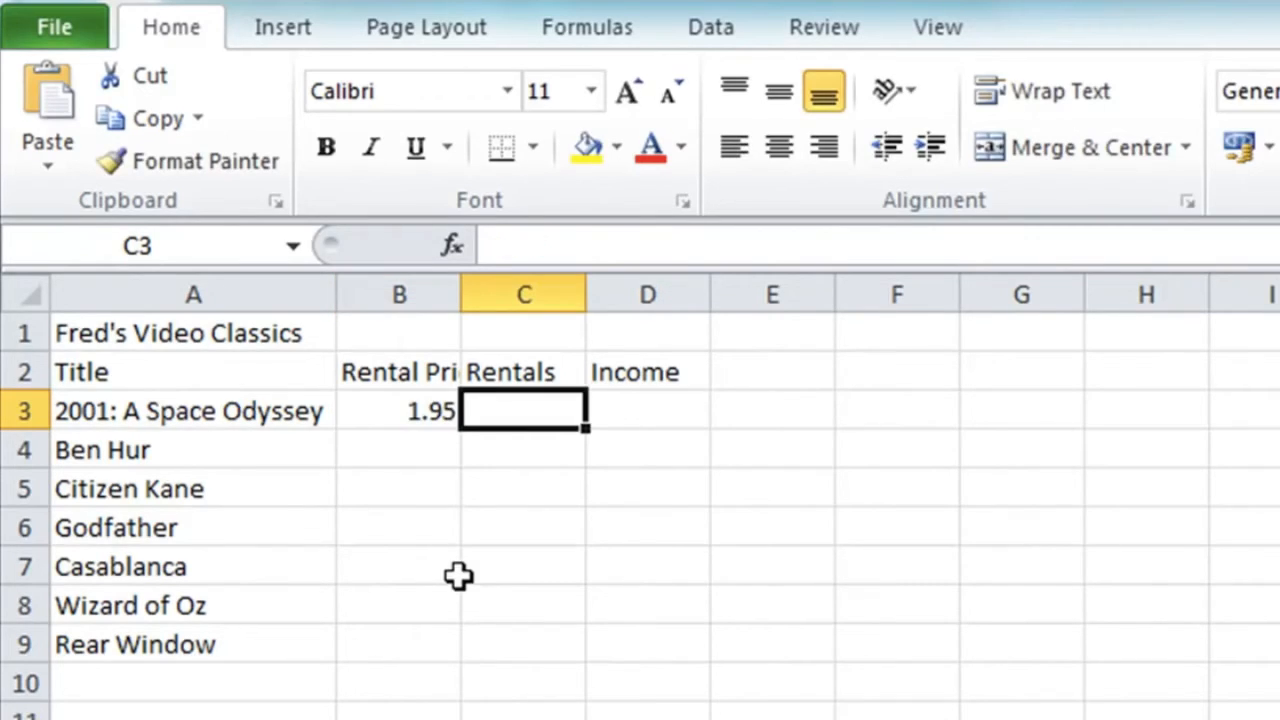
pyautogui.write('5')
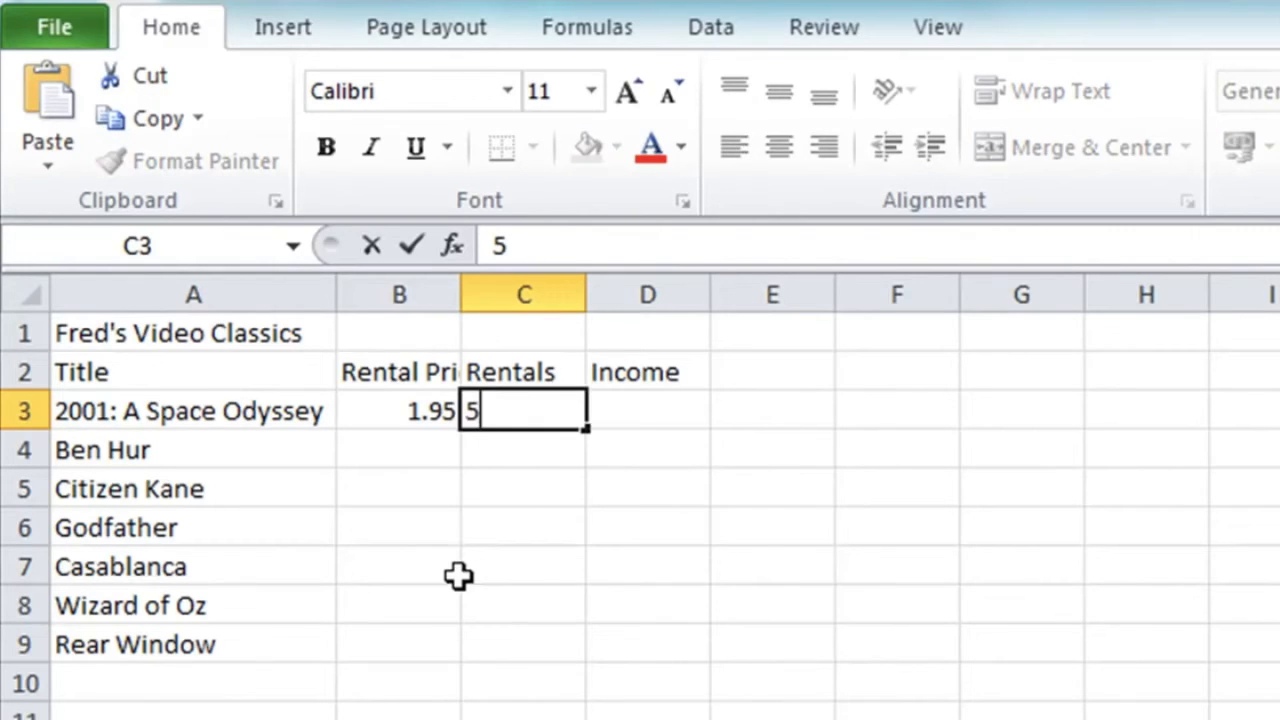
pyautogui.press('Return')
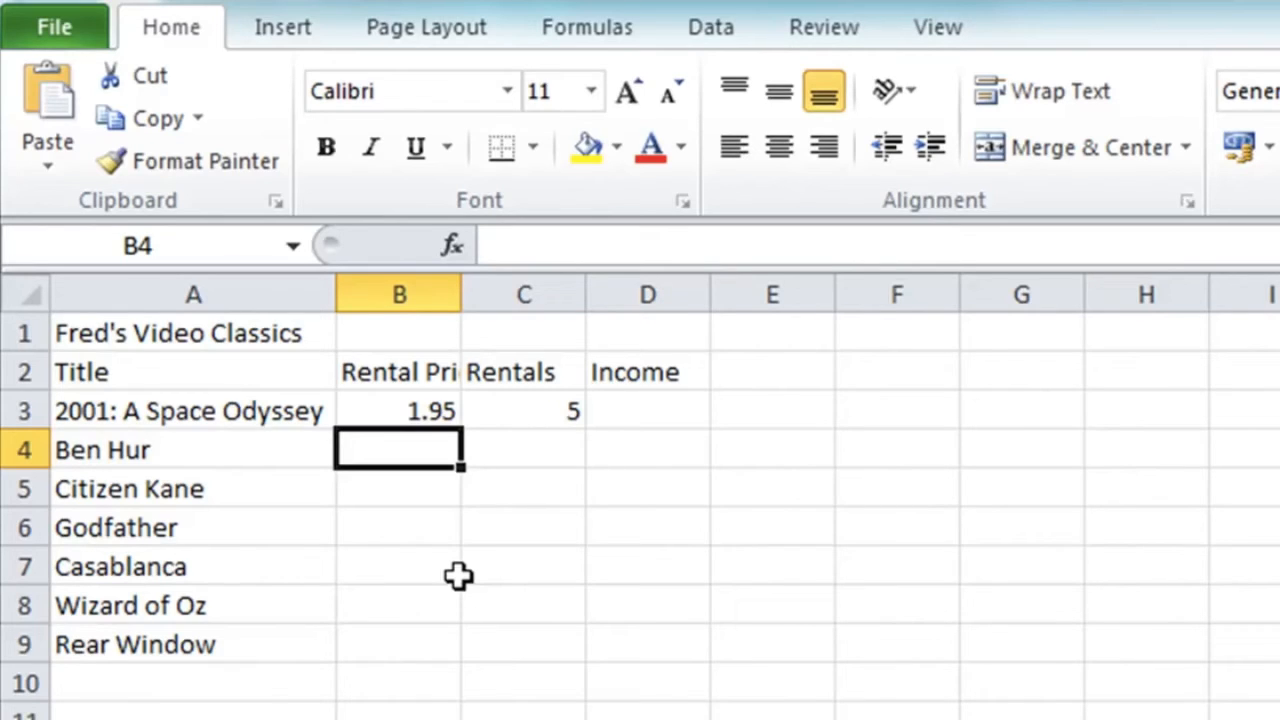
# Enter a rental price of 2.50 in cell B4 and 9 rentals in cell C4 for Ben Hur
pyautogui.write('2.50')
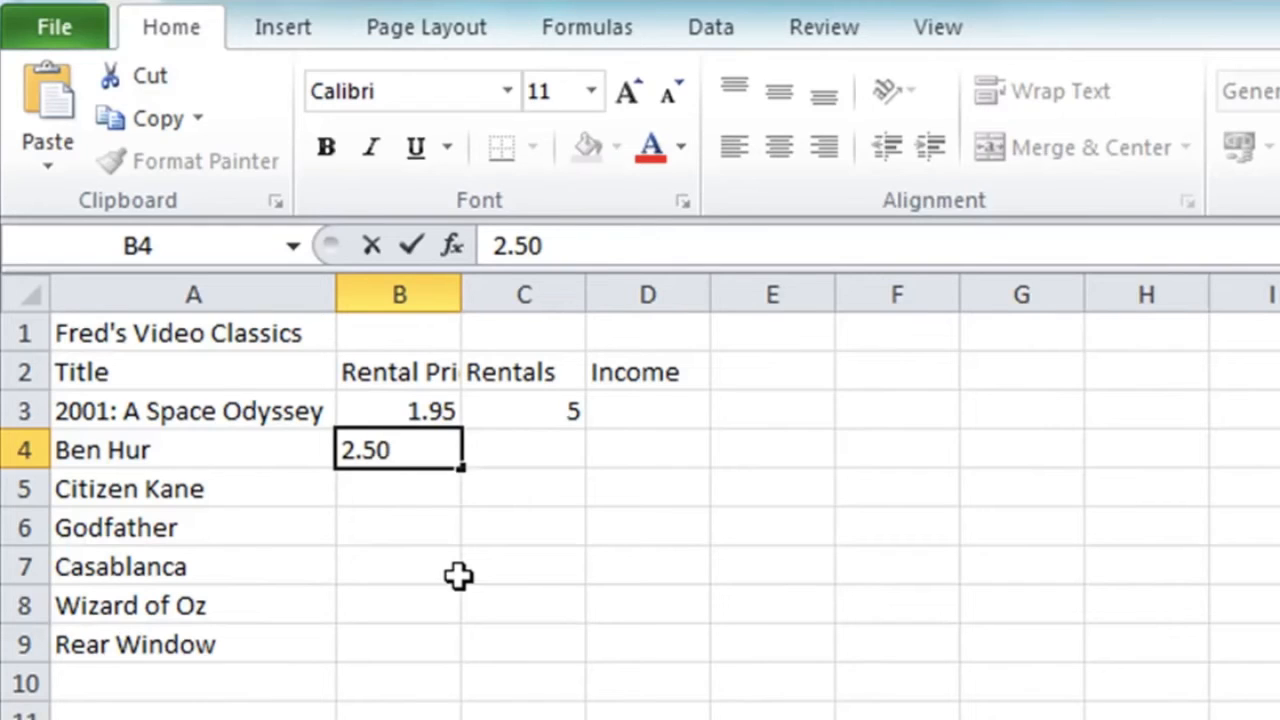
pyautogui.press('Tab')
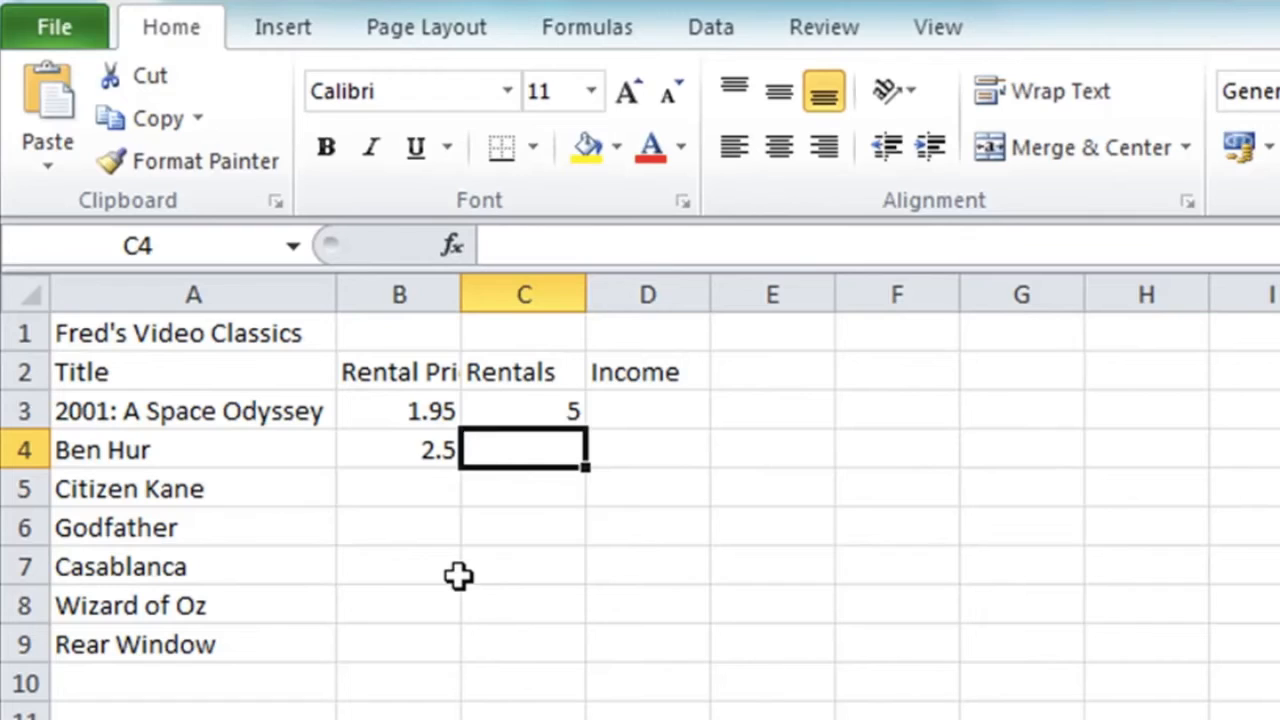
pyautogui.write('9')
pyautogui.press('Return')
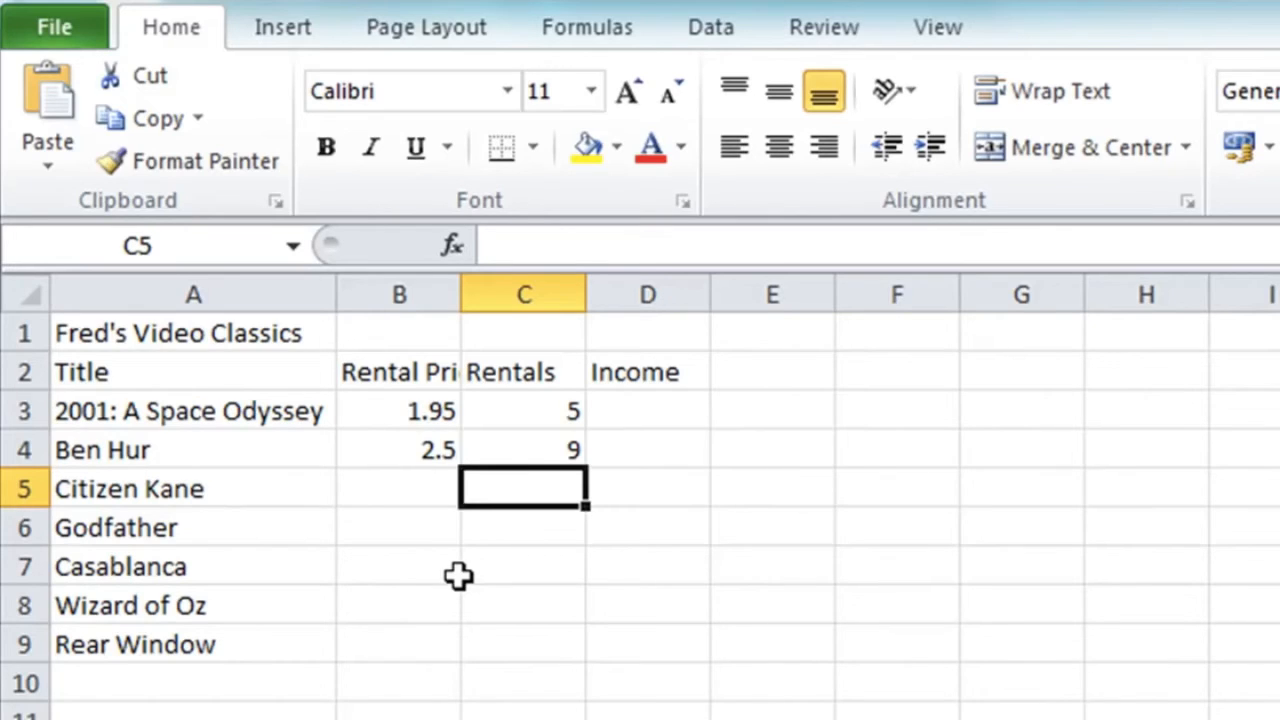
# Enter a rental price of 1.50 in cell B5 and 12 rentals in cell C5 for Citizen Kane
pyautogui.press('Left')
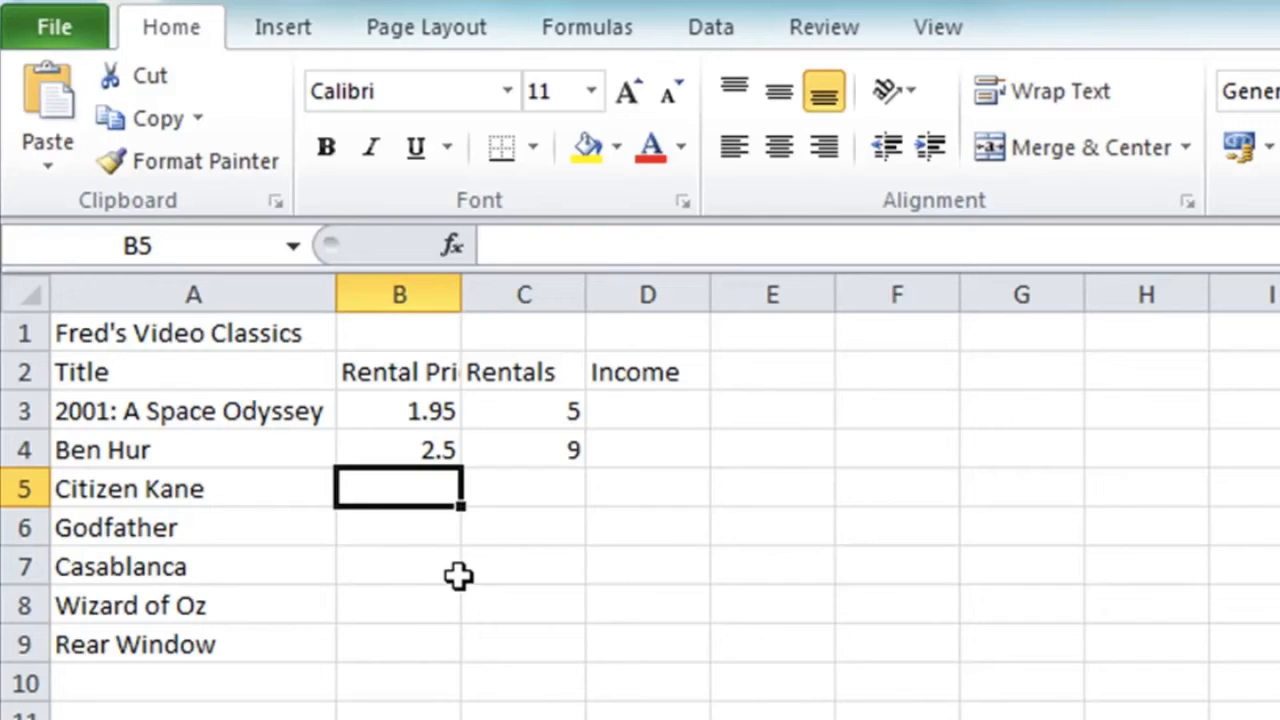
pyautogui.write('1.5')
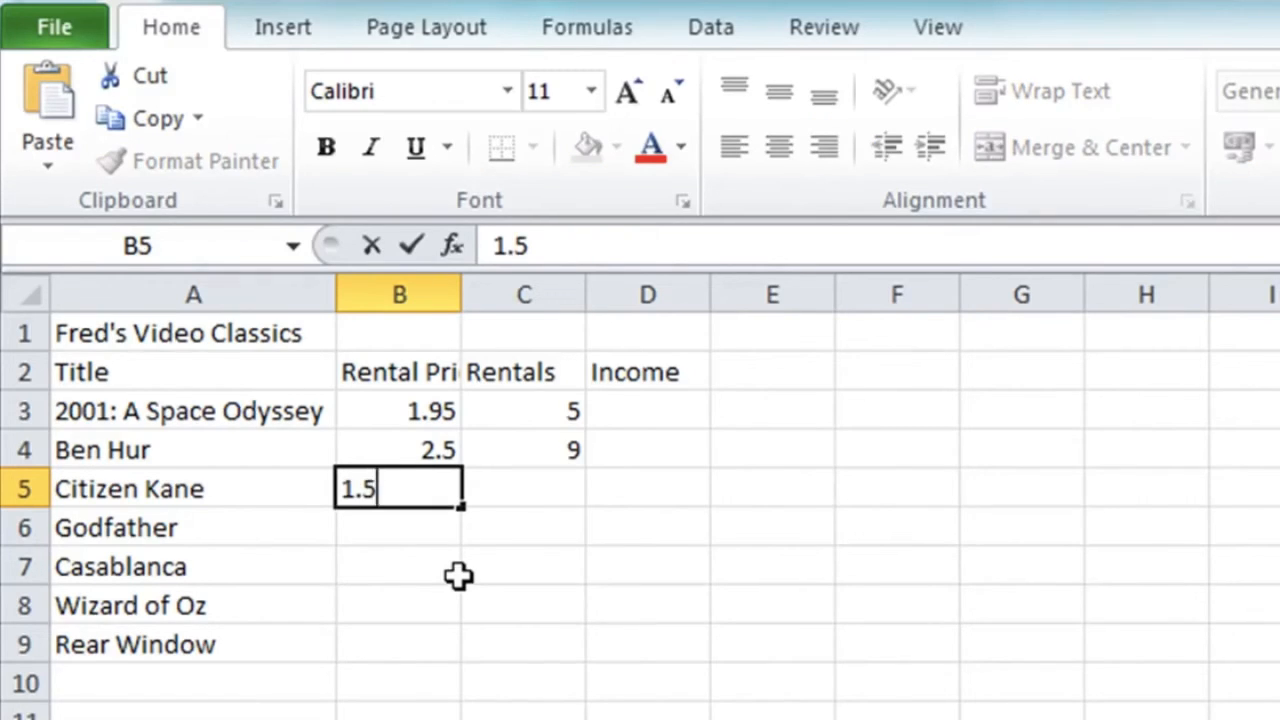
pyautogui.write('0')
pyautogui.press('Tab')
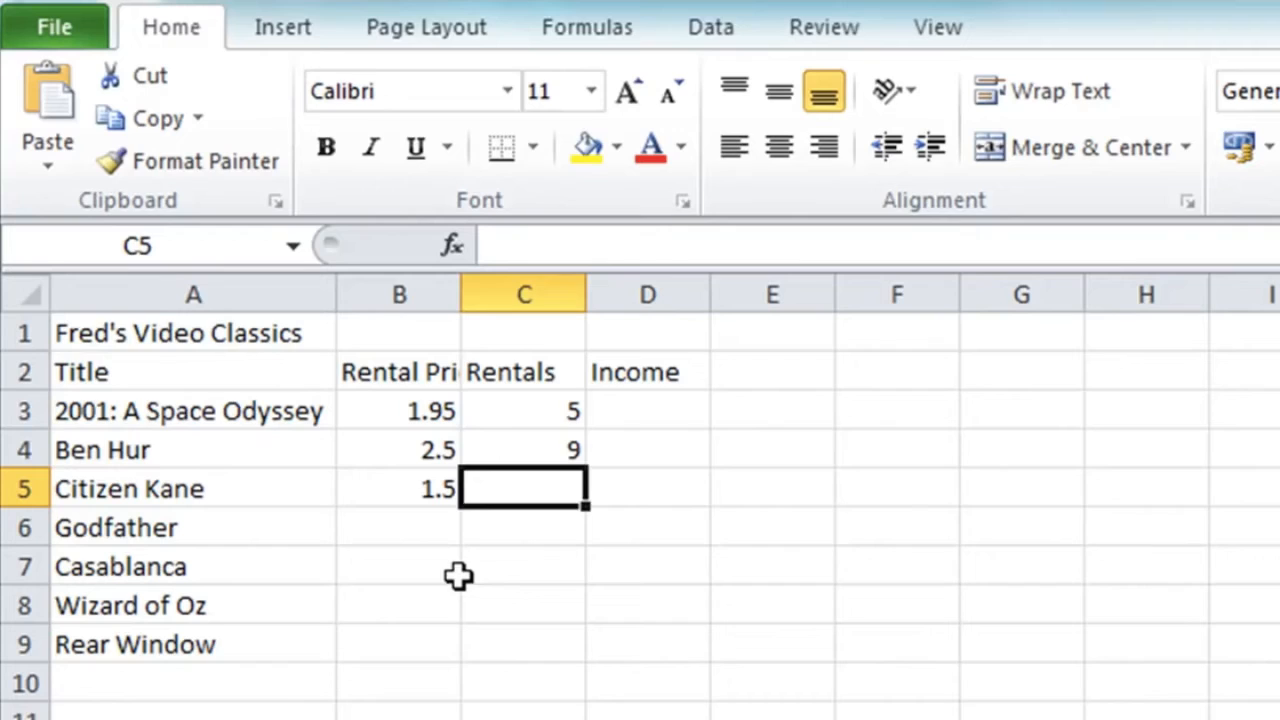
pyautogui.press('Left')
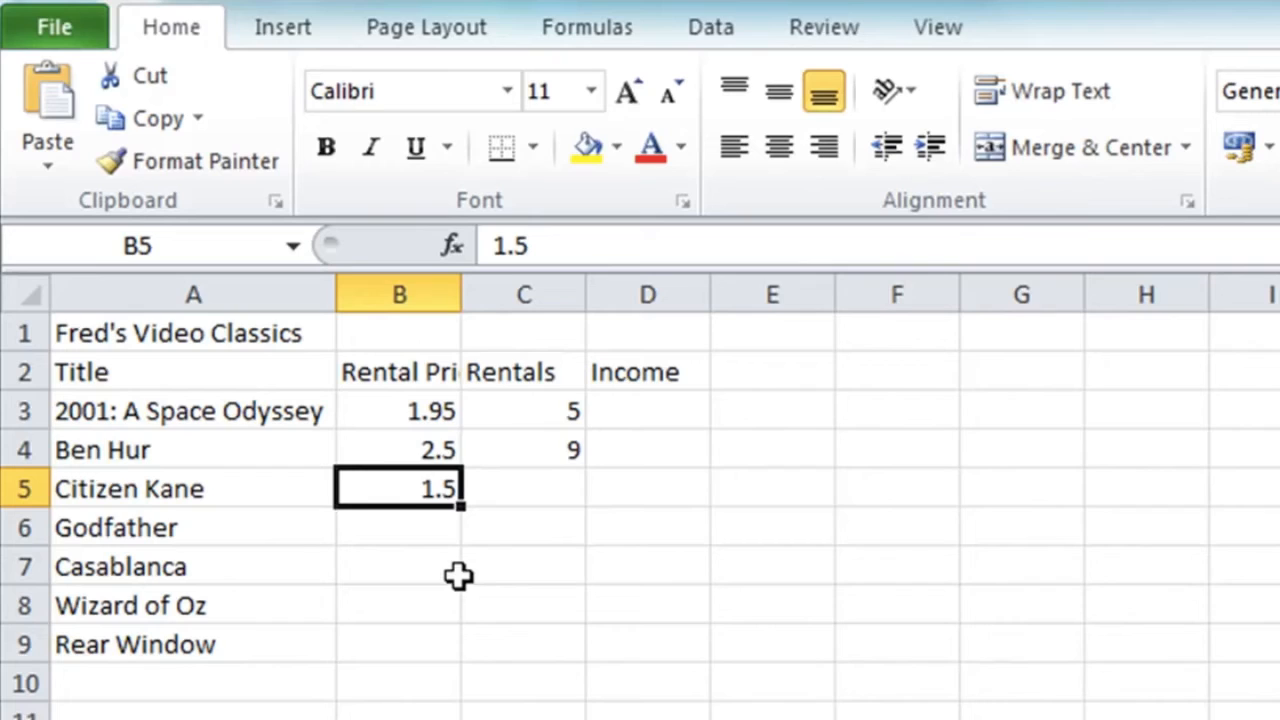
pyautogui.press('Right')
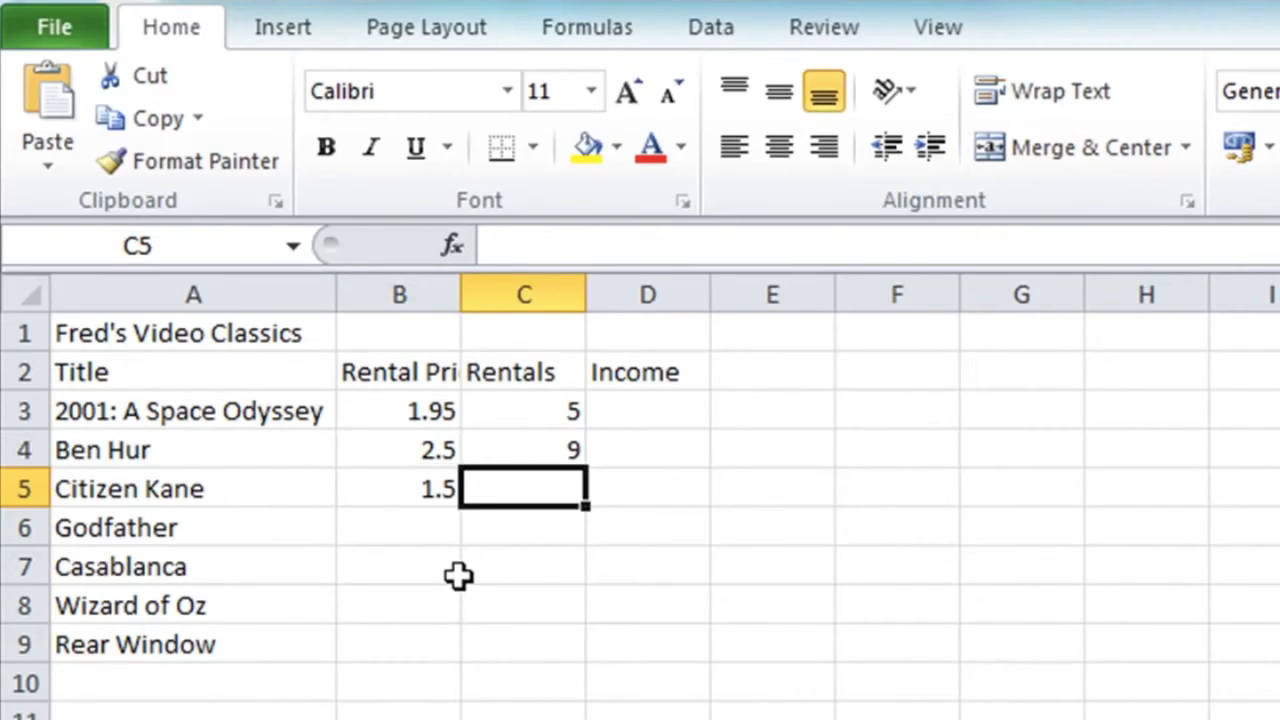
pyautogui.write('12')
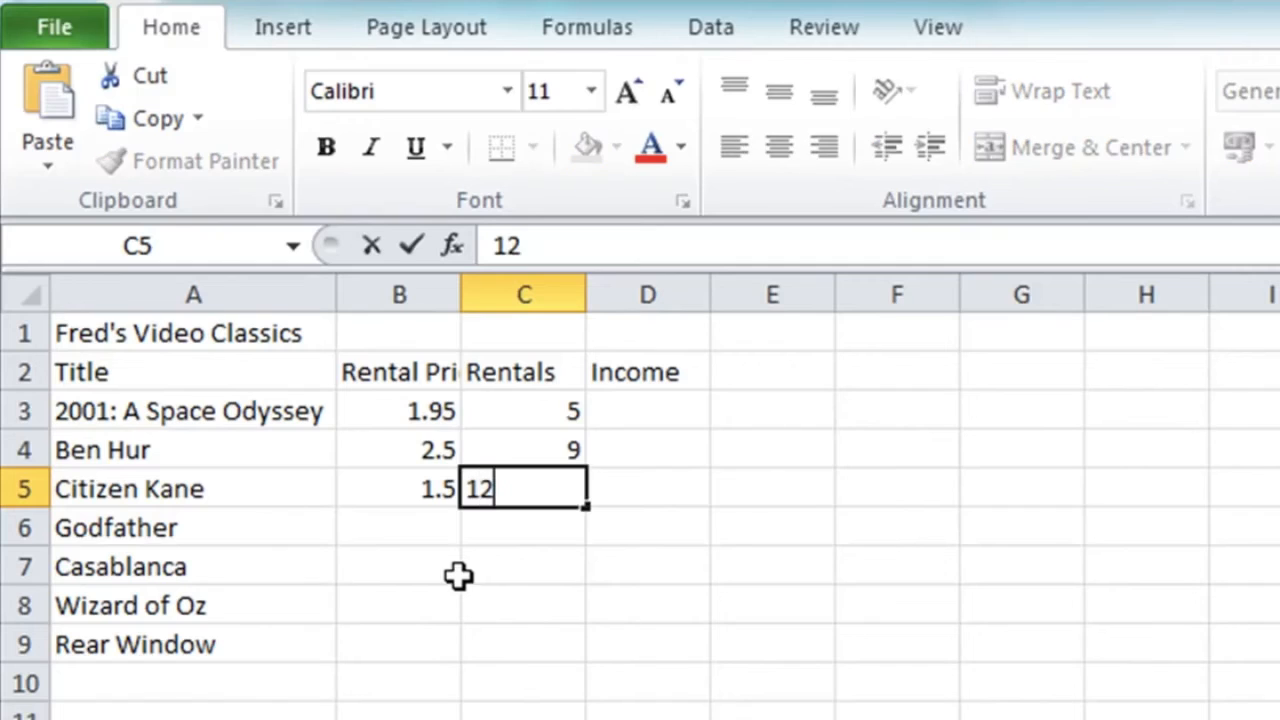
pyautogui.press('Return')
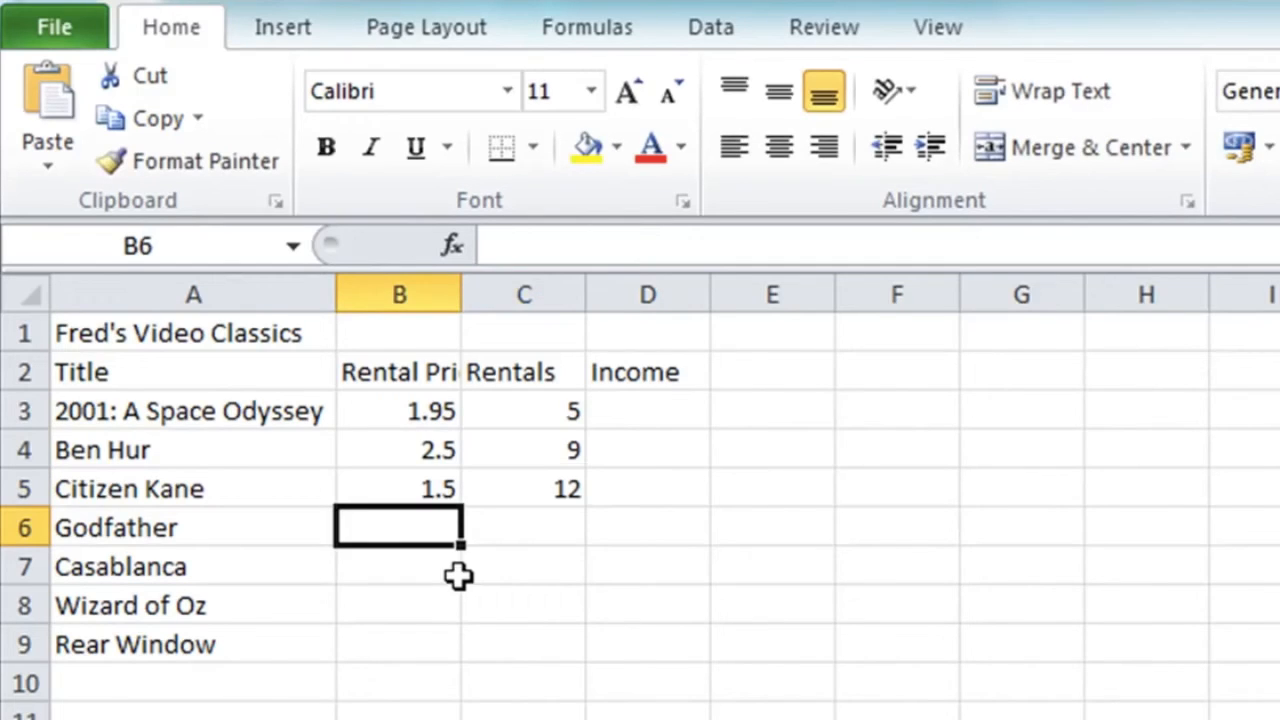
# Enter a rental price of 1.95 in cell B6 and 7 rentals in cell C6 for Godfather
pyautogui.write('1.95')
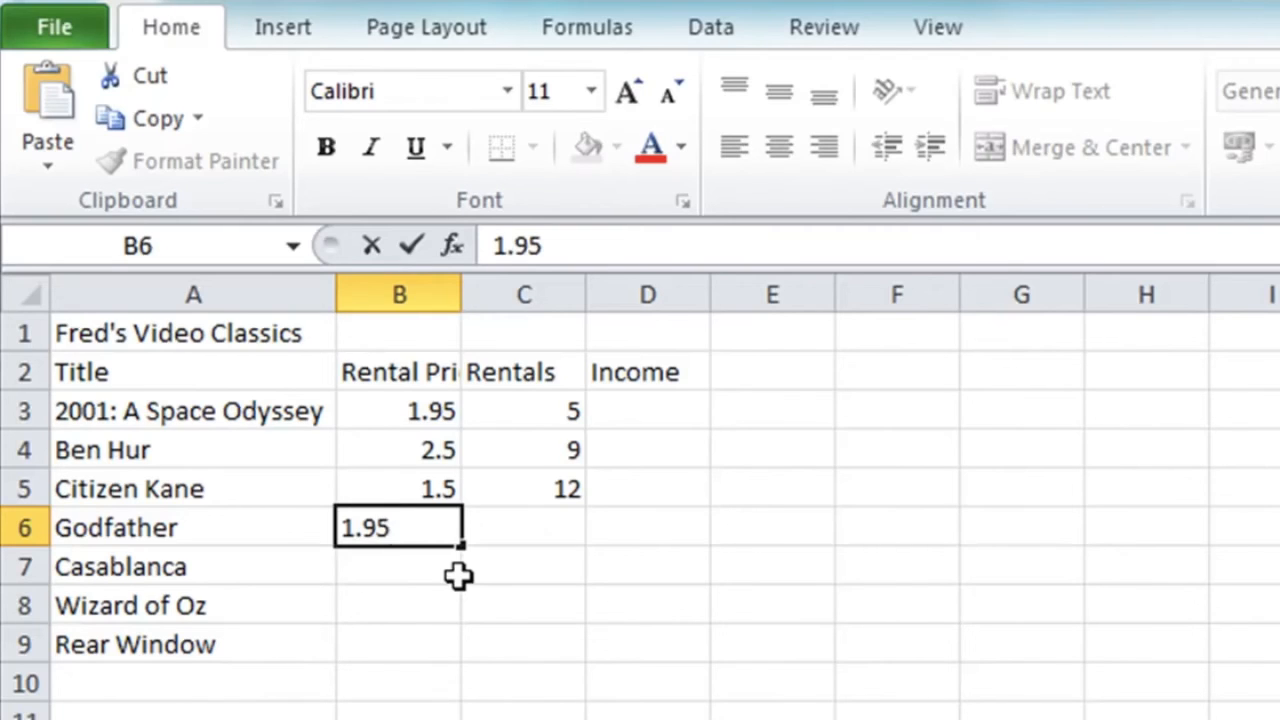
pyautogui.press('Tab')
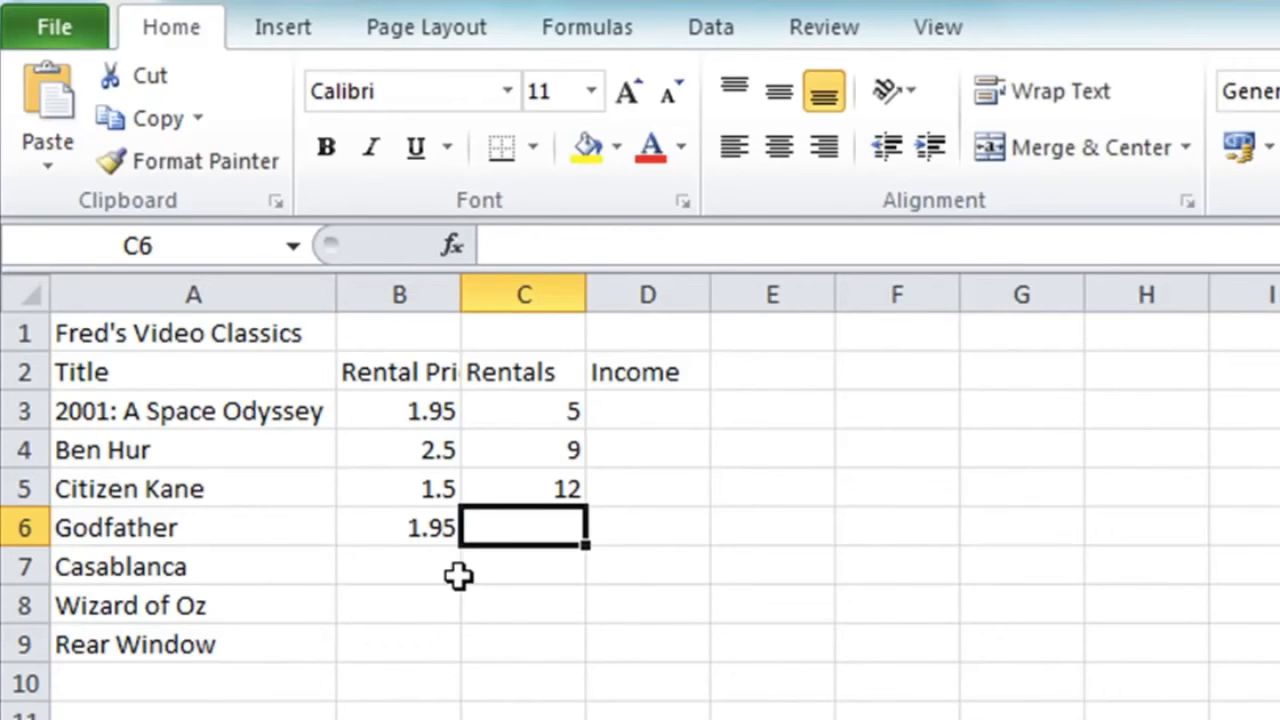
pyautogui.write('7')
pyautogui.press('Return')
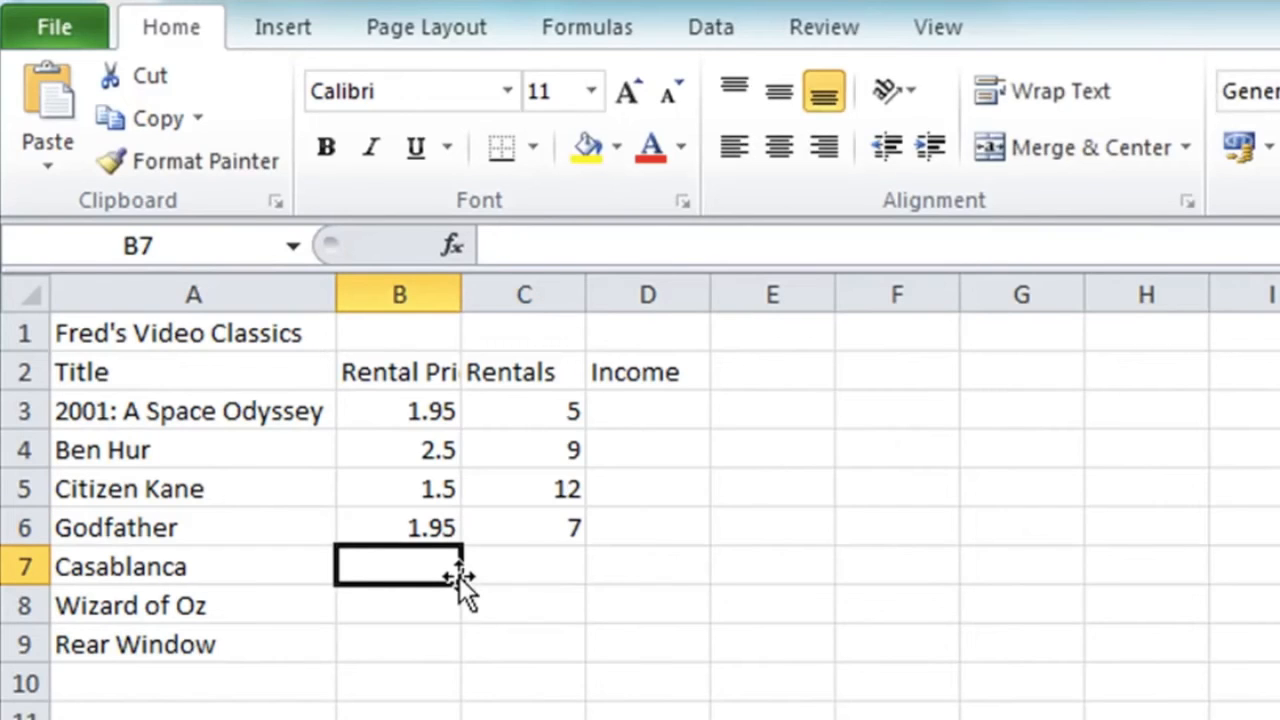
# Enter a rental price of 1.95 in cell B7 and 12 rentals in cell C7 for Casablanca
pyautogui.write('1.95')
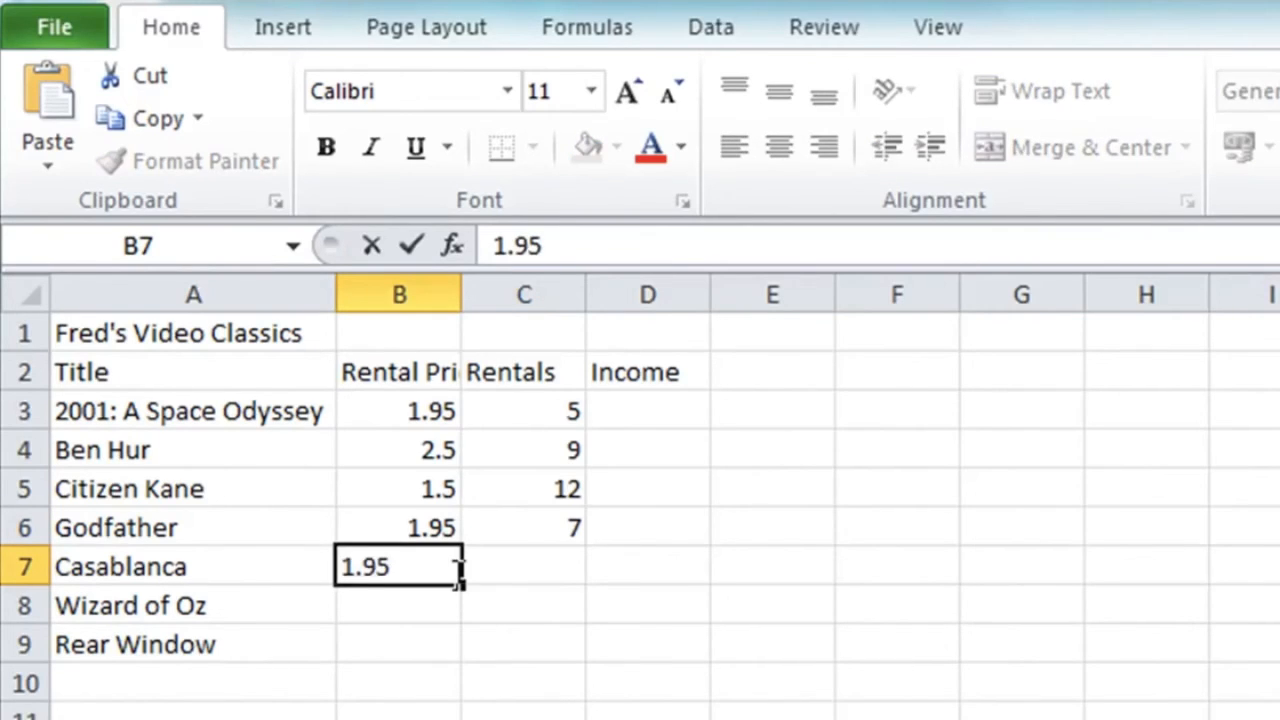
pyautogui.press('Tab')
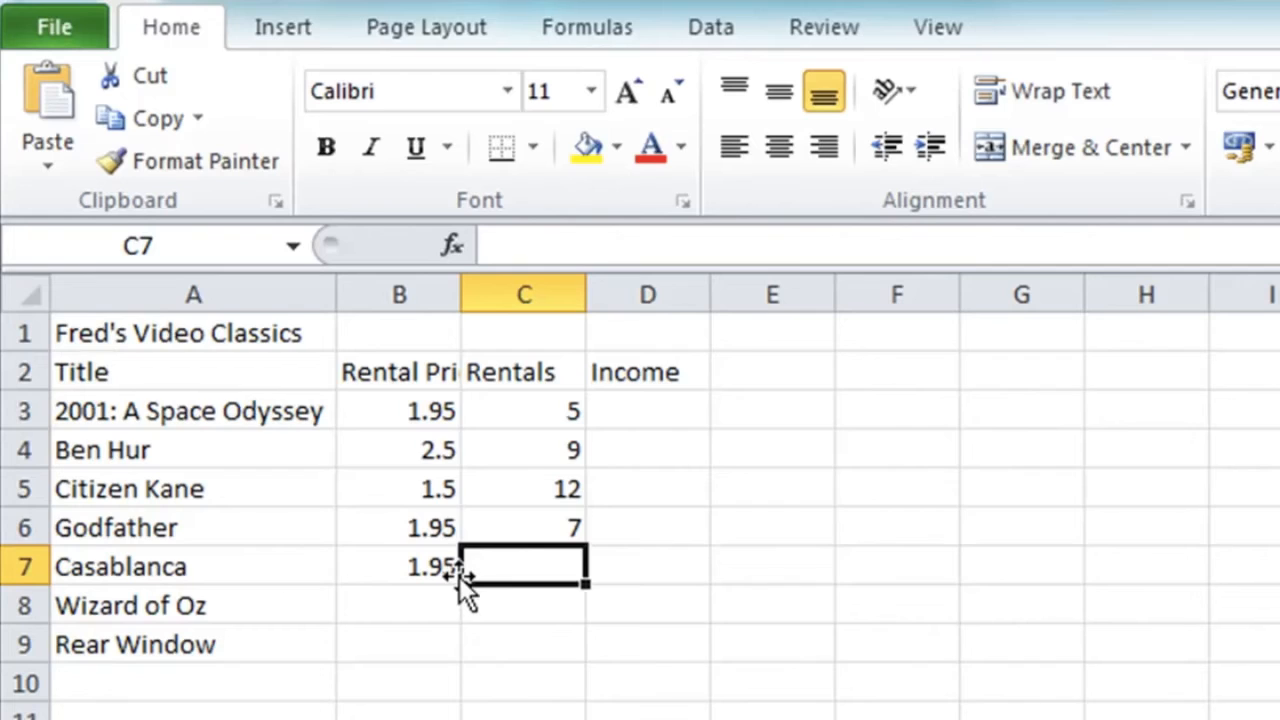
pyautogui.write('12')
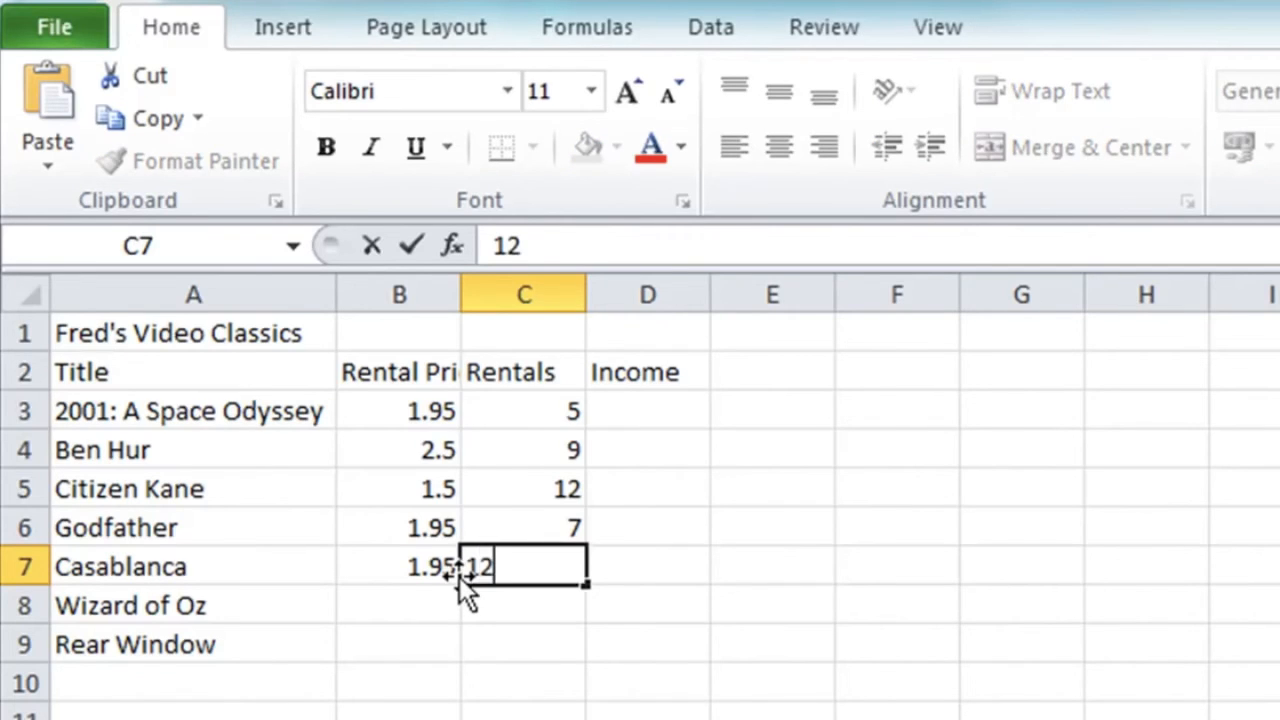
pyautogui.press('Return')
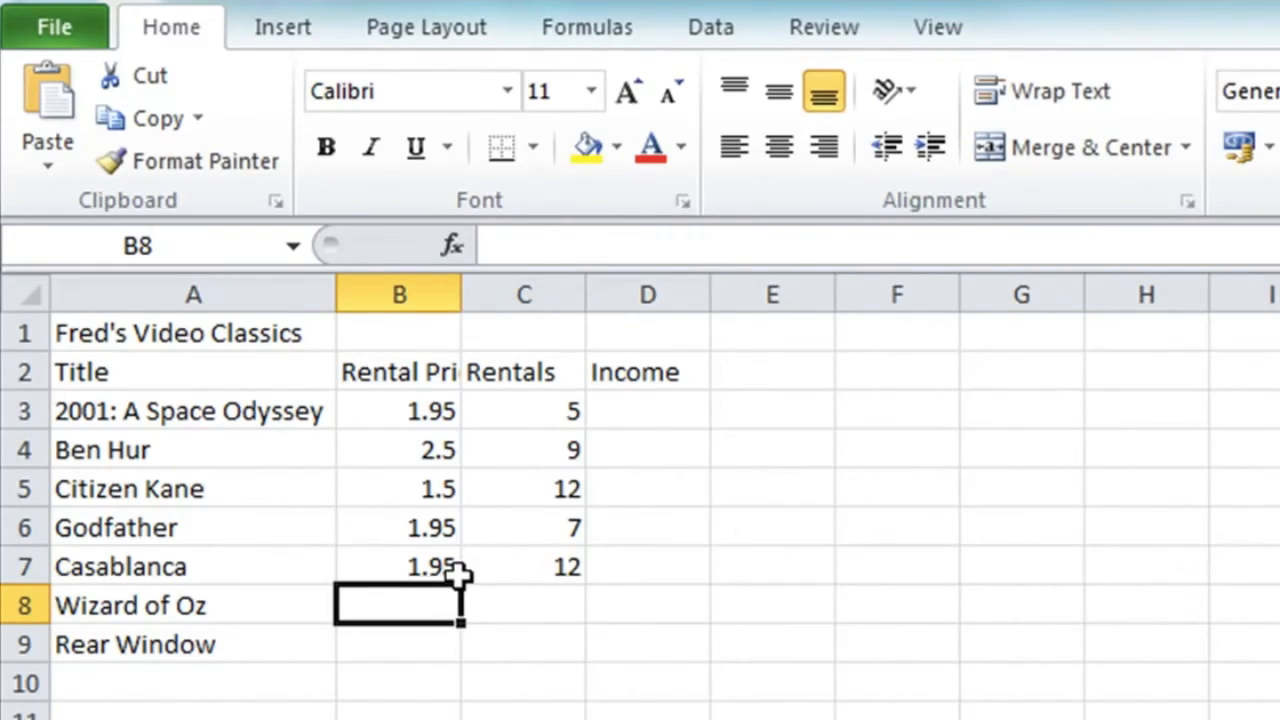
# Enter a rental price of 2.5 in cell B8 and 8 rentals in cell C8 for Wizard of Oz
pyautogui.write('2.5')
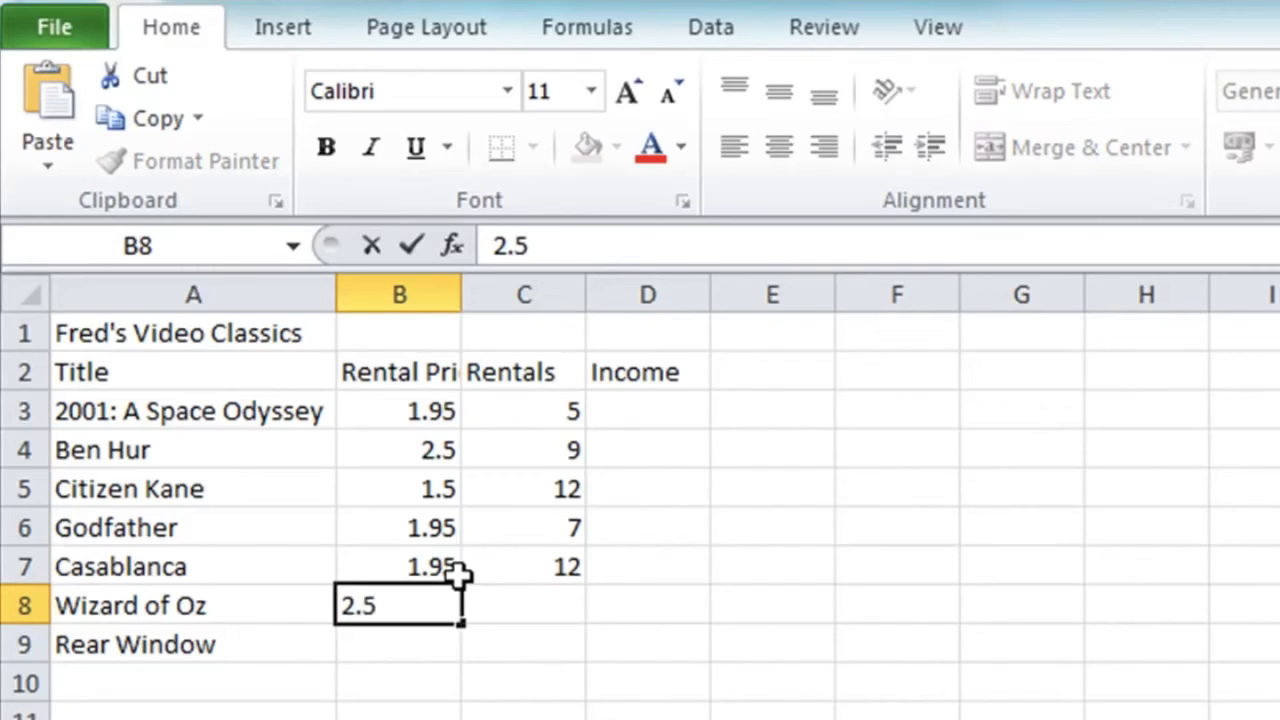
pyautogui.press('Tab')
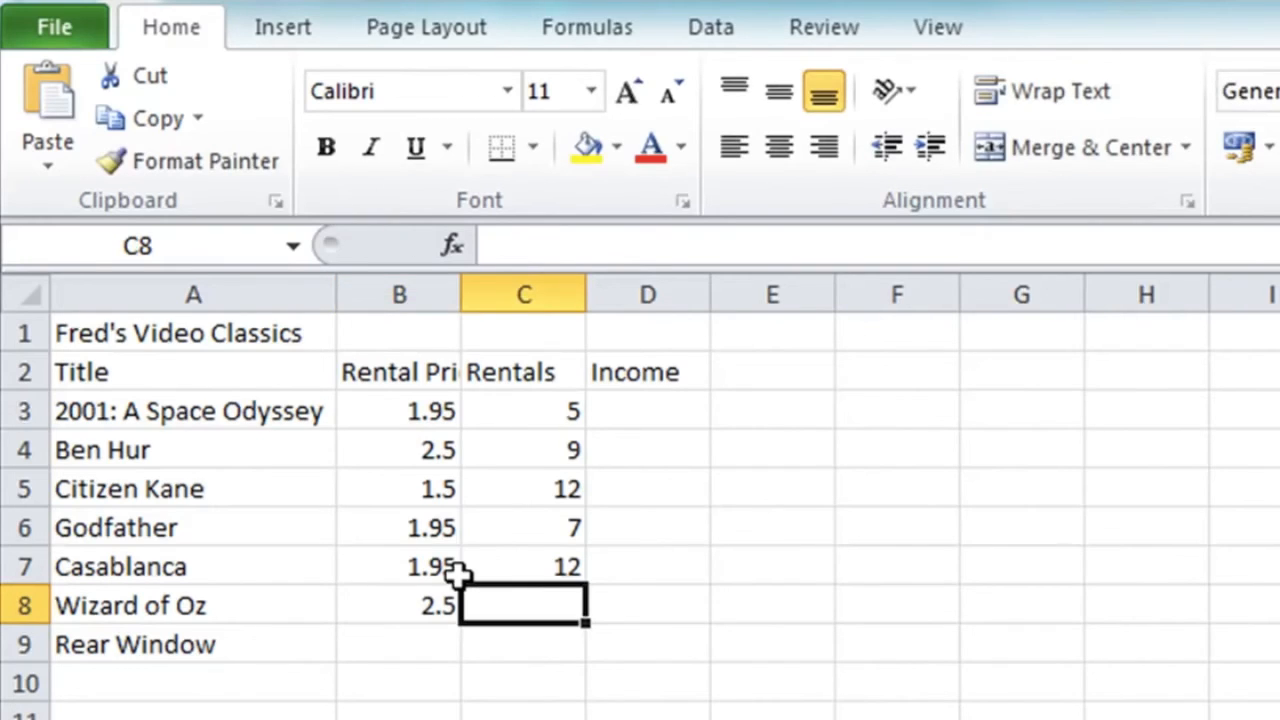
pyautogui.write('8')
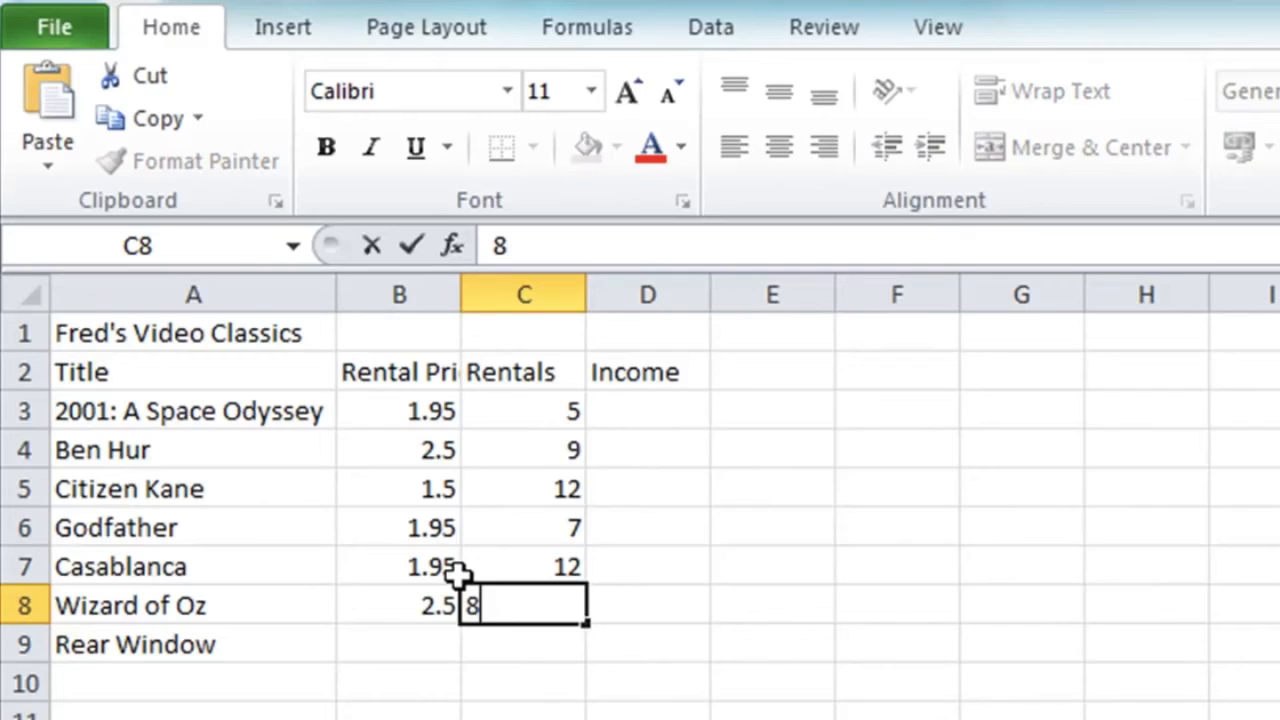
pyautogui.press('Return')
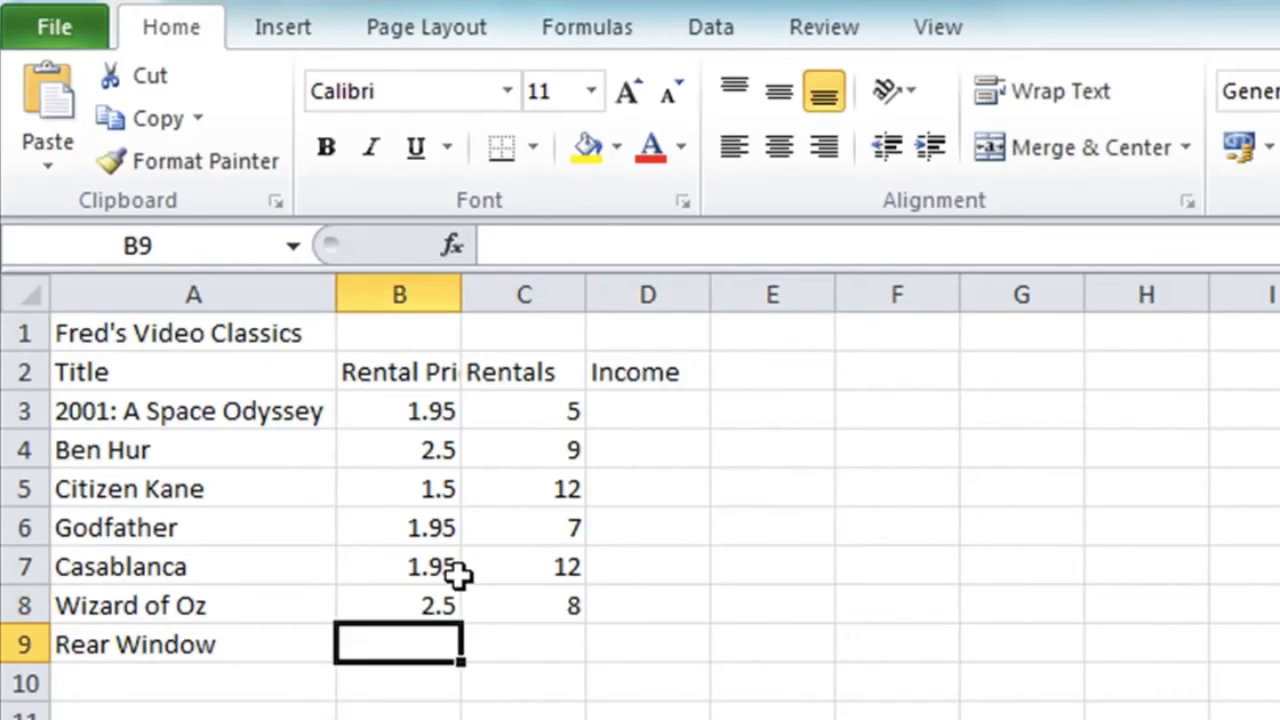
# Enter a rental price of 1.95 in cell B9 and 10 rentals in cell C9 for Rear Window
pyautogui.write('19')
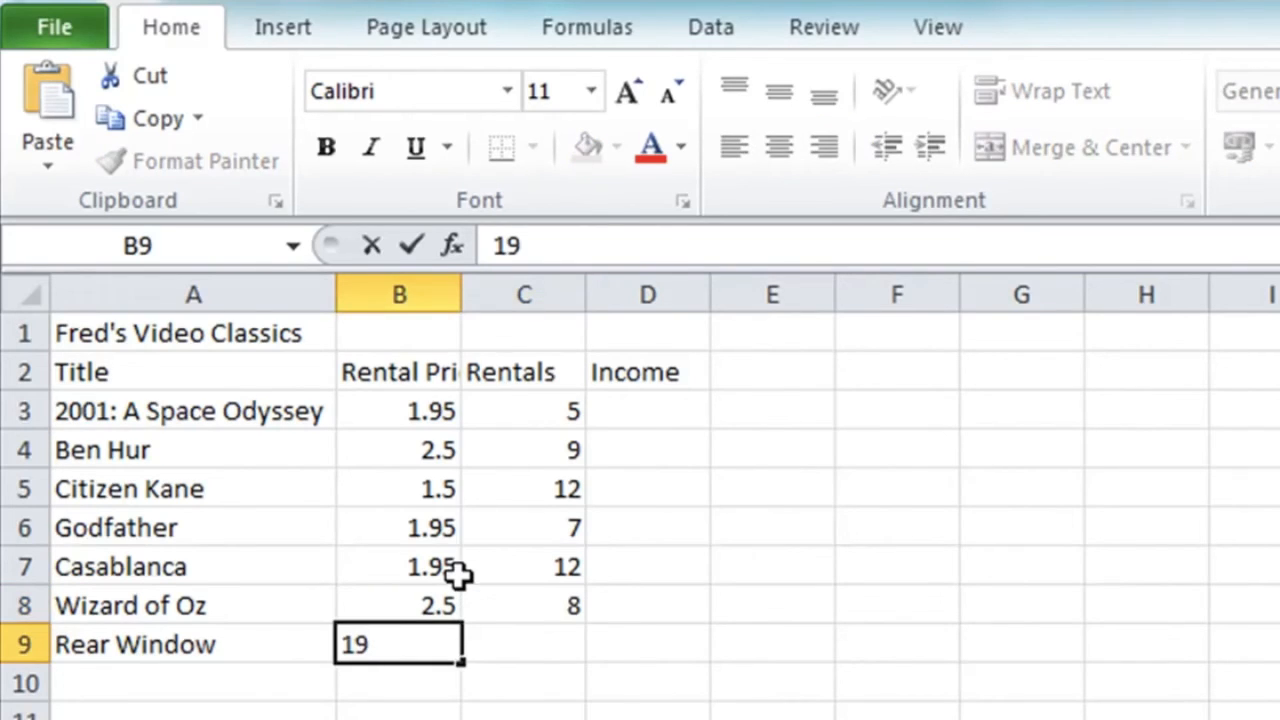
pyautogui.press('BackSpace')
pyautogui.write('.95')
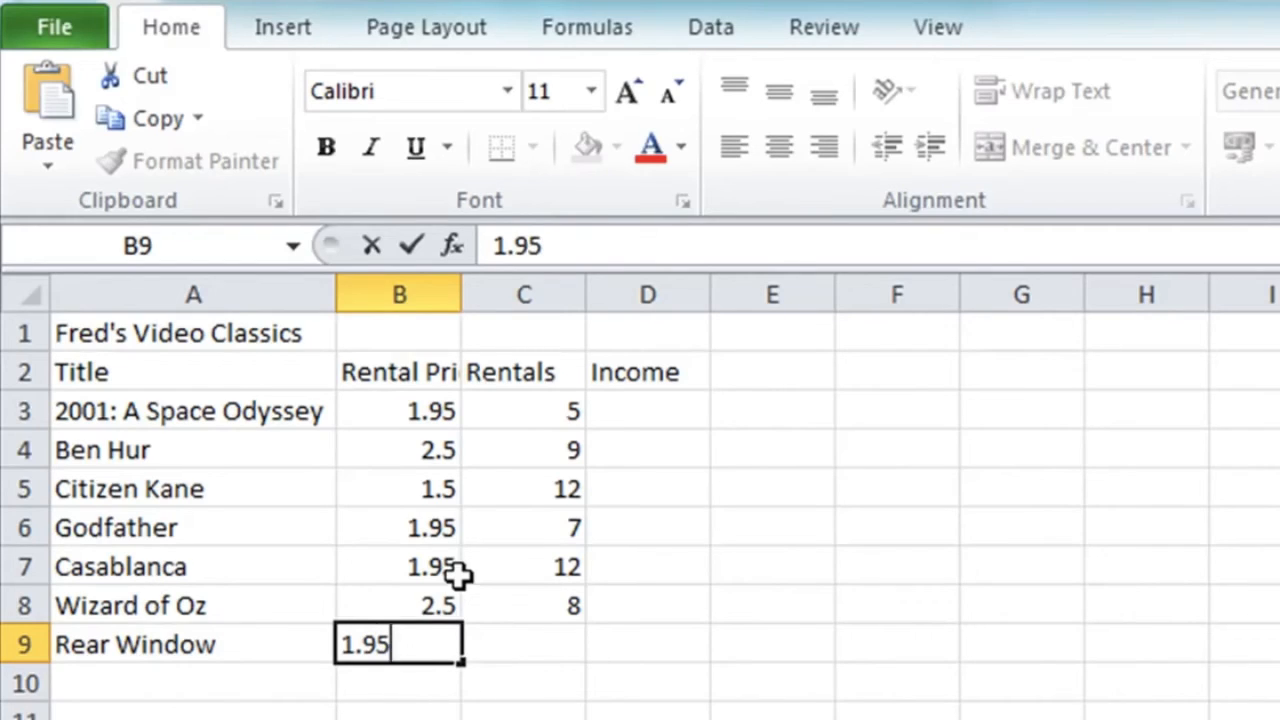
pyautogui.press('Tab')
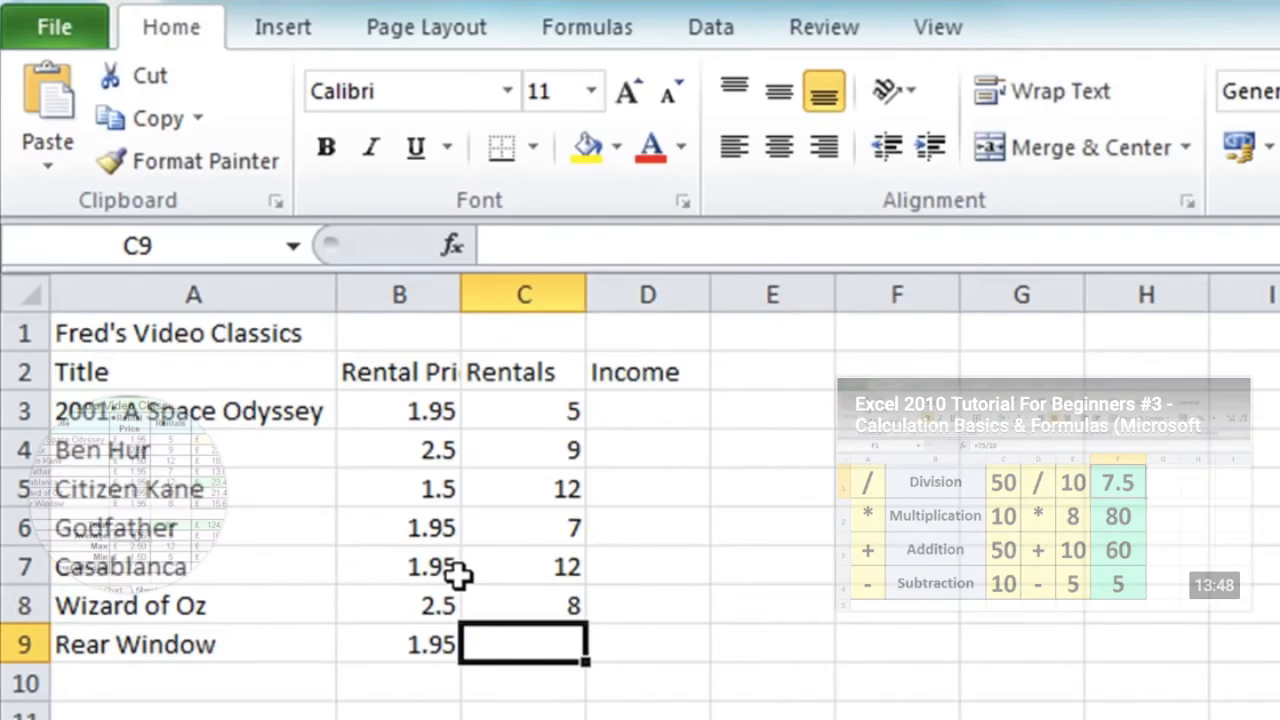
pyautogui.write('10')
pyautogui.press('Return')
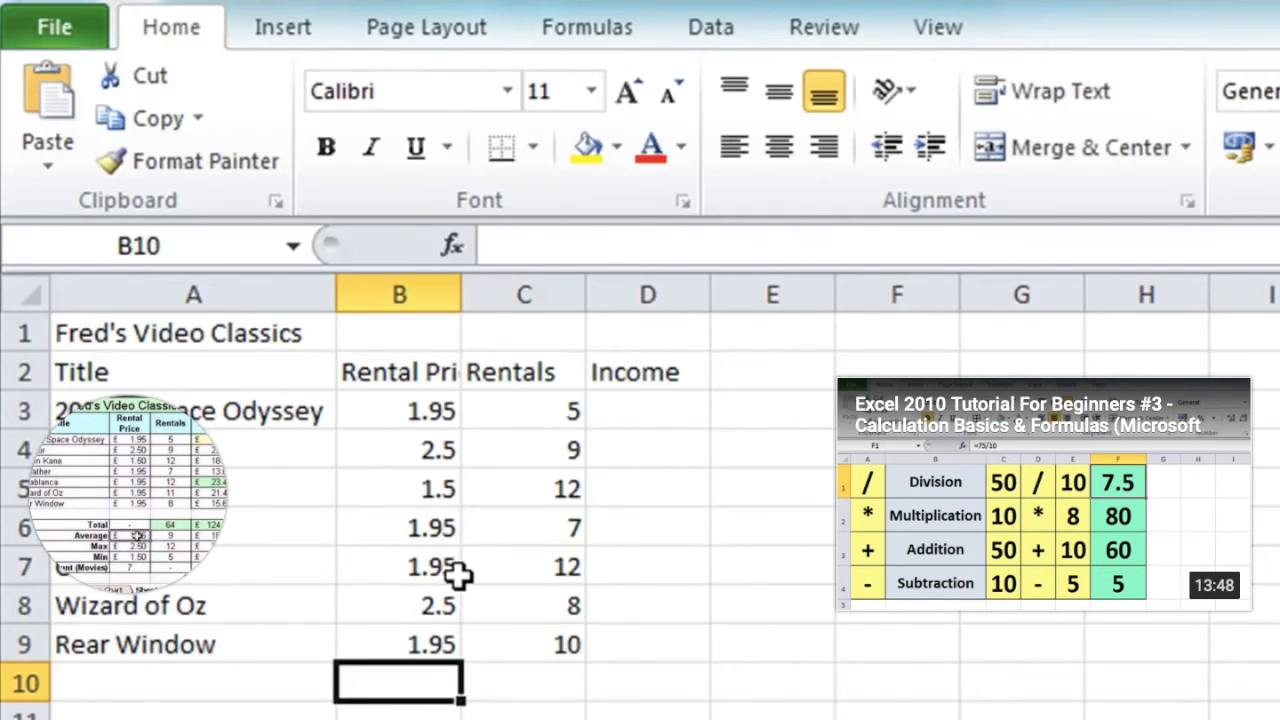